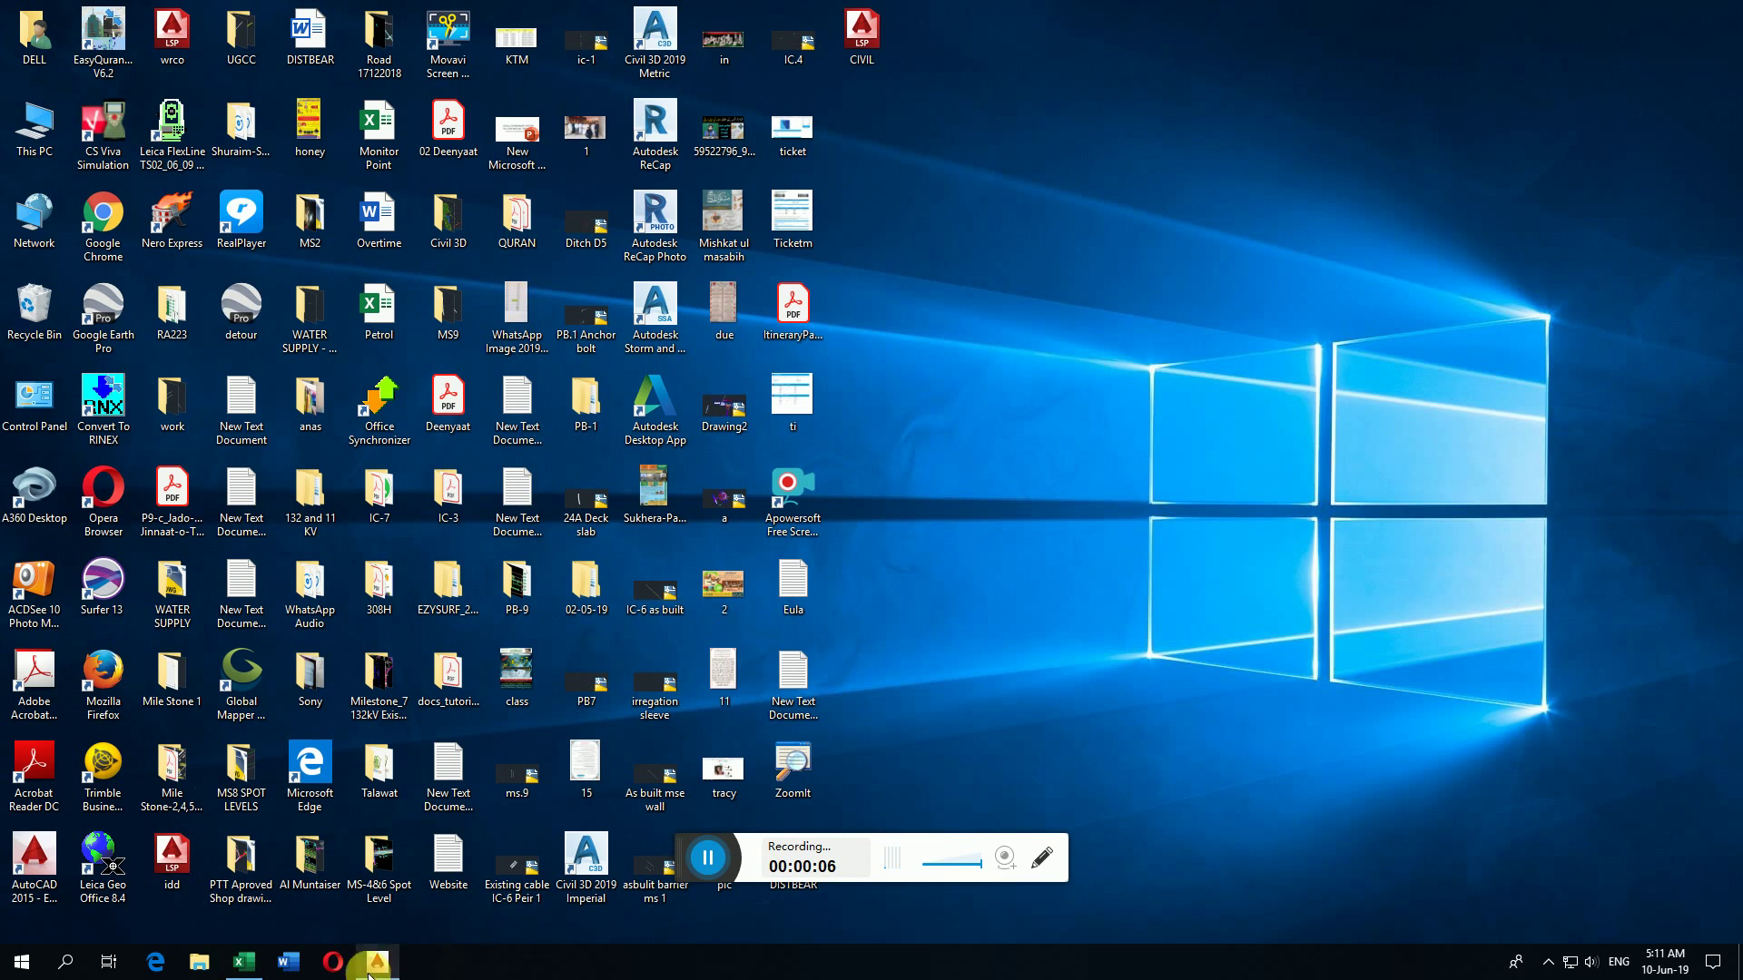
Bring the AutoCAD curve drawing forward, then show the curve1 workbook beside it.
mouse_move(368, 973)
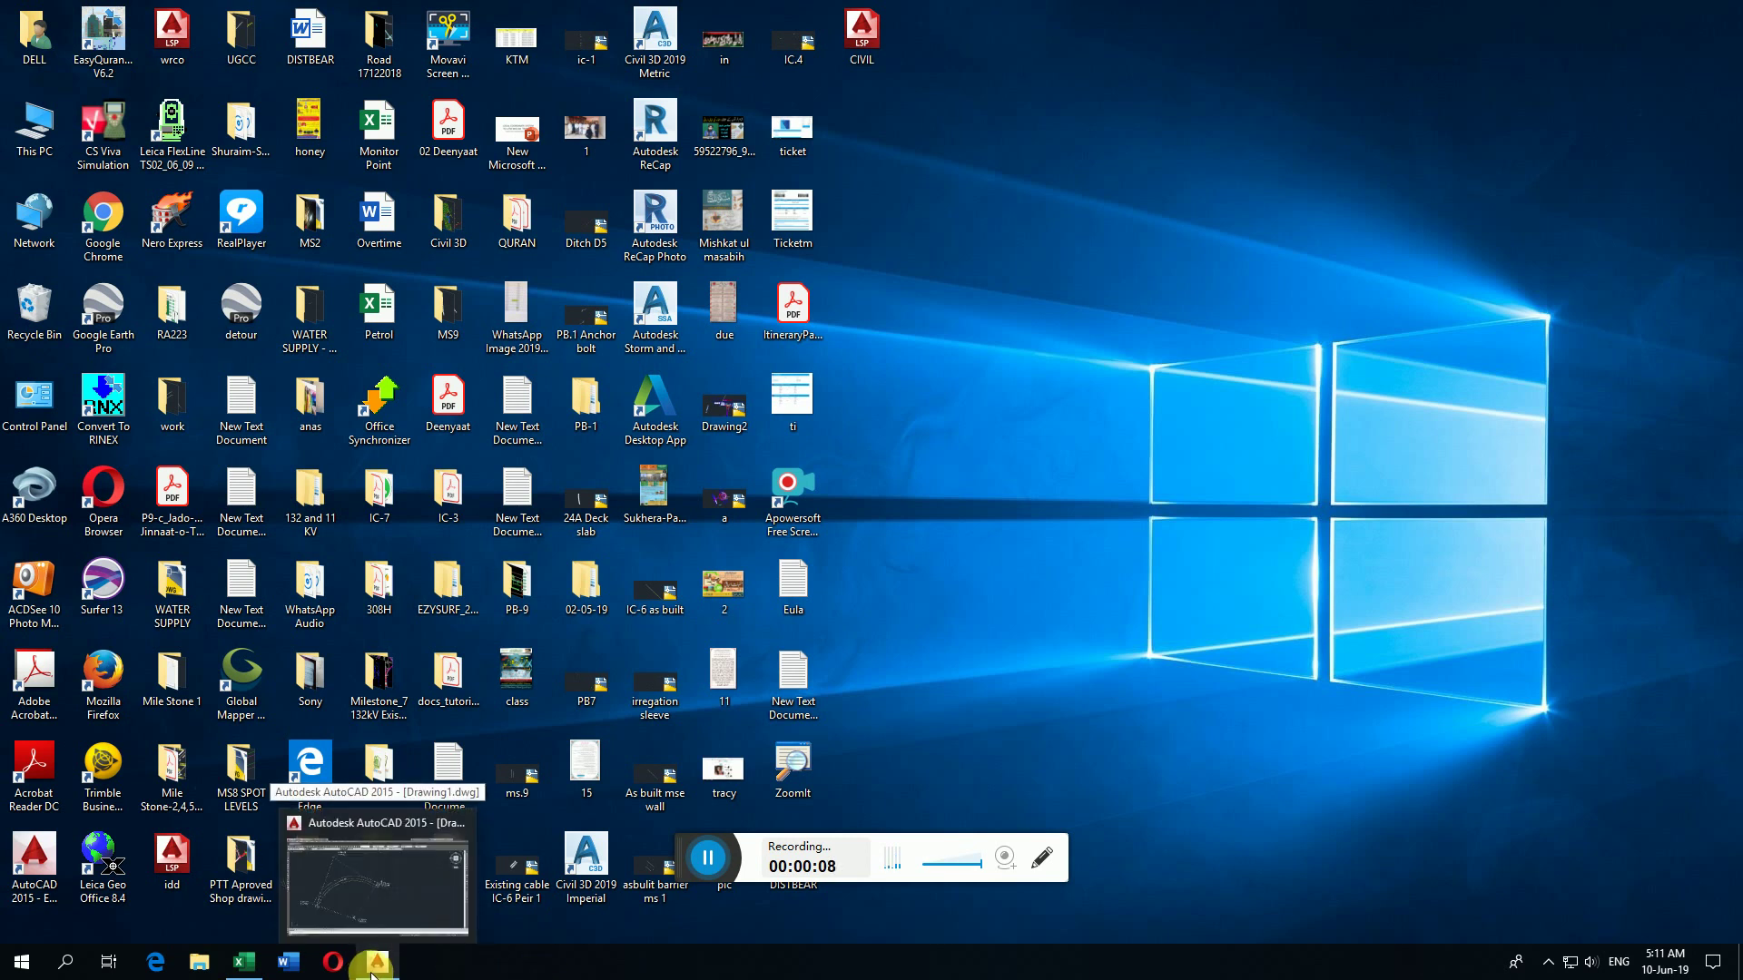
left_click(370, 971)
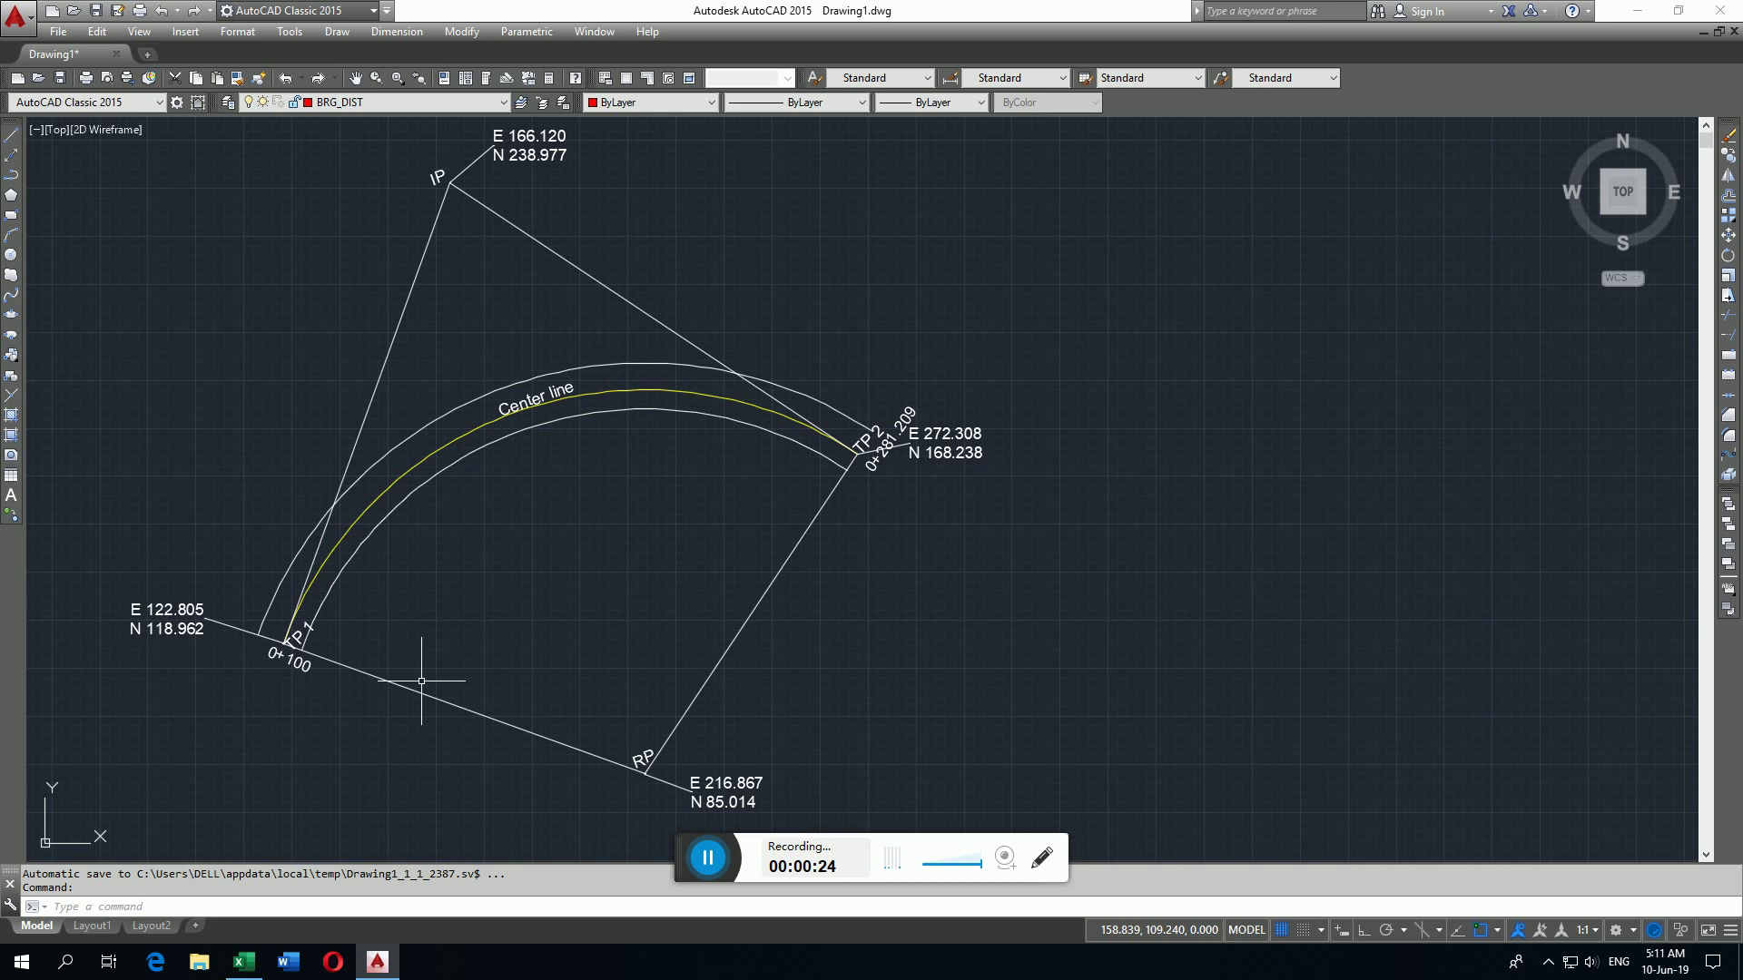
left_click(243, 971)
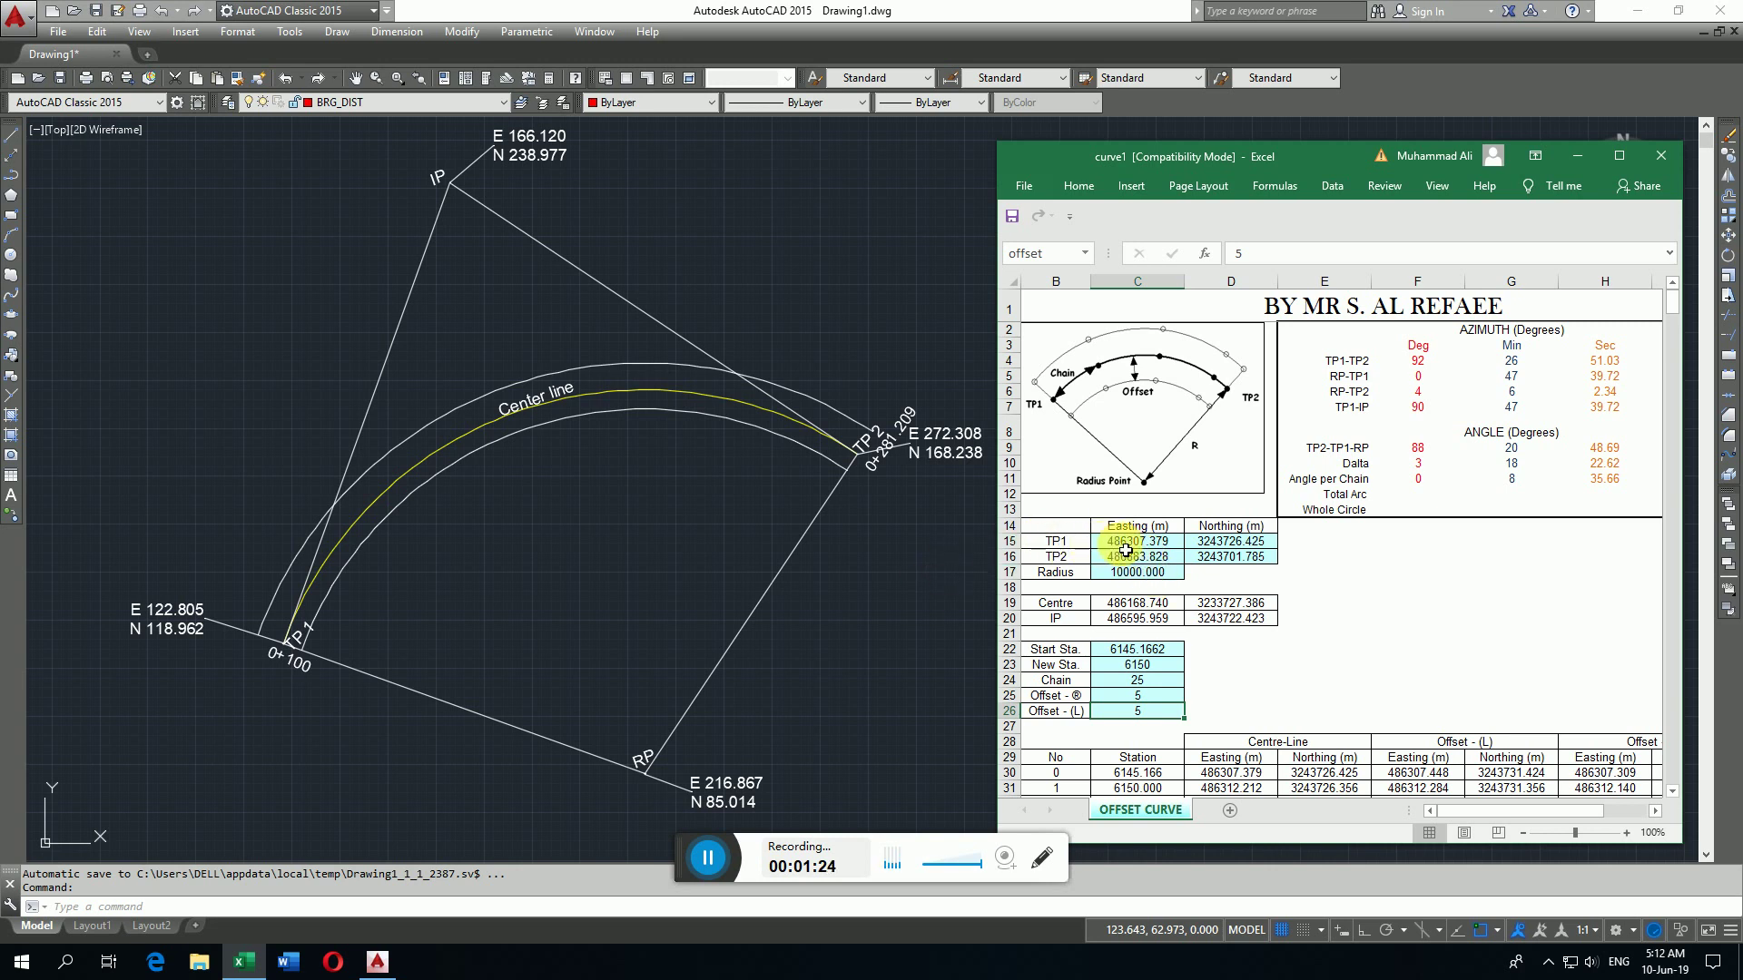
Enter TP1 as 122.805 / 118.962 and TP2 as 272.308 / 168.238 in cells C15:D16.
left_click(1125, 545)
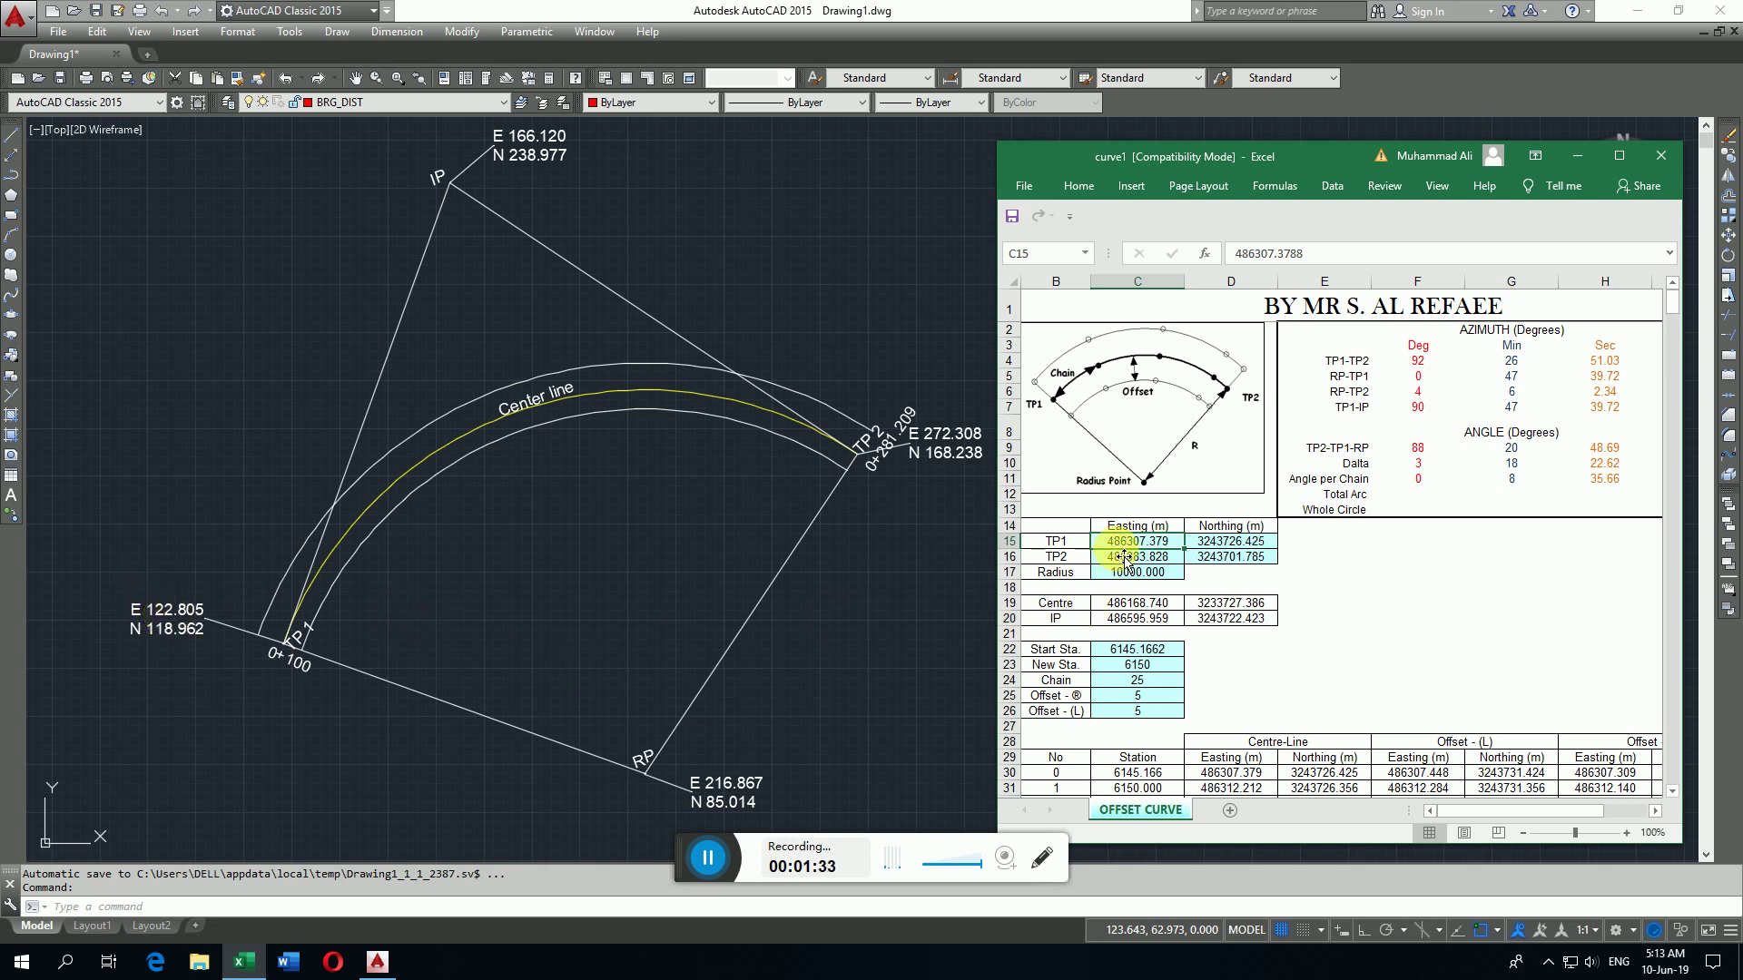
type("122.")
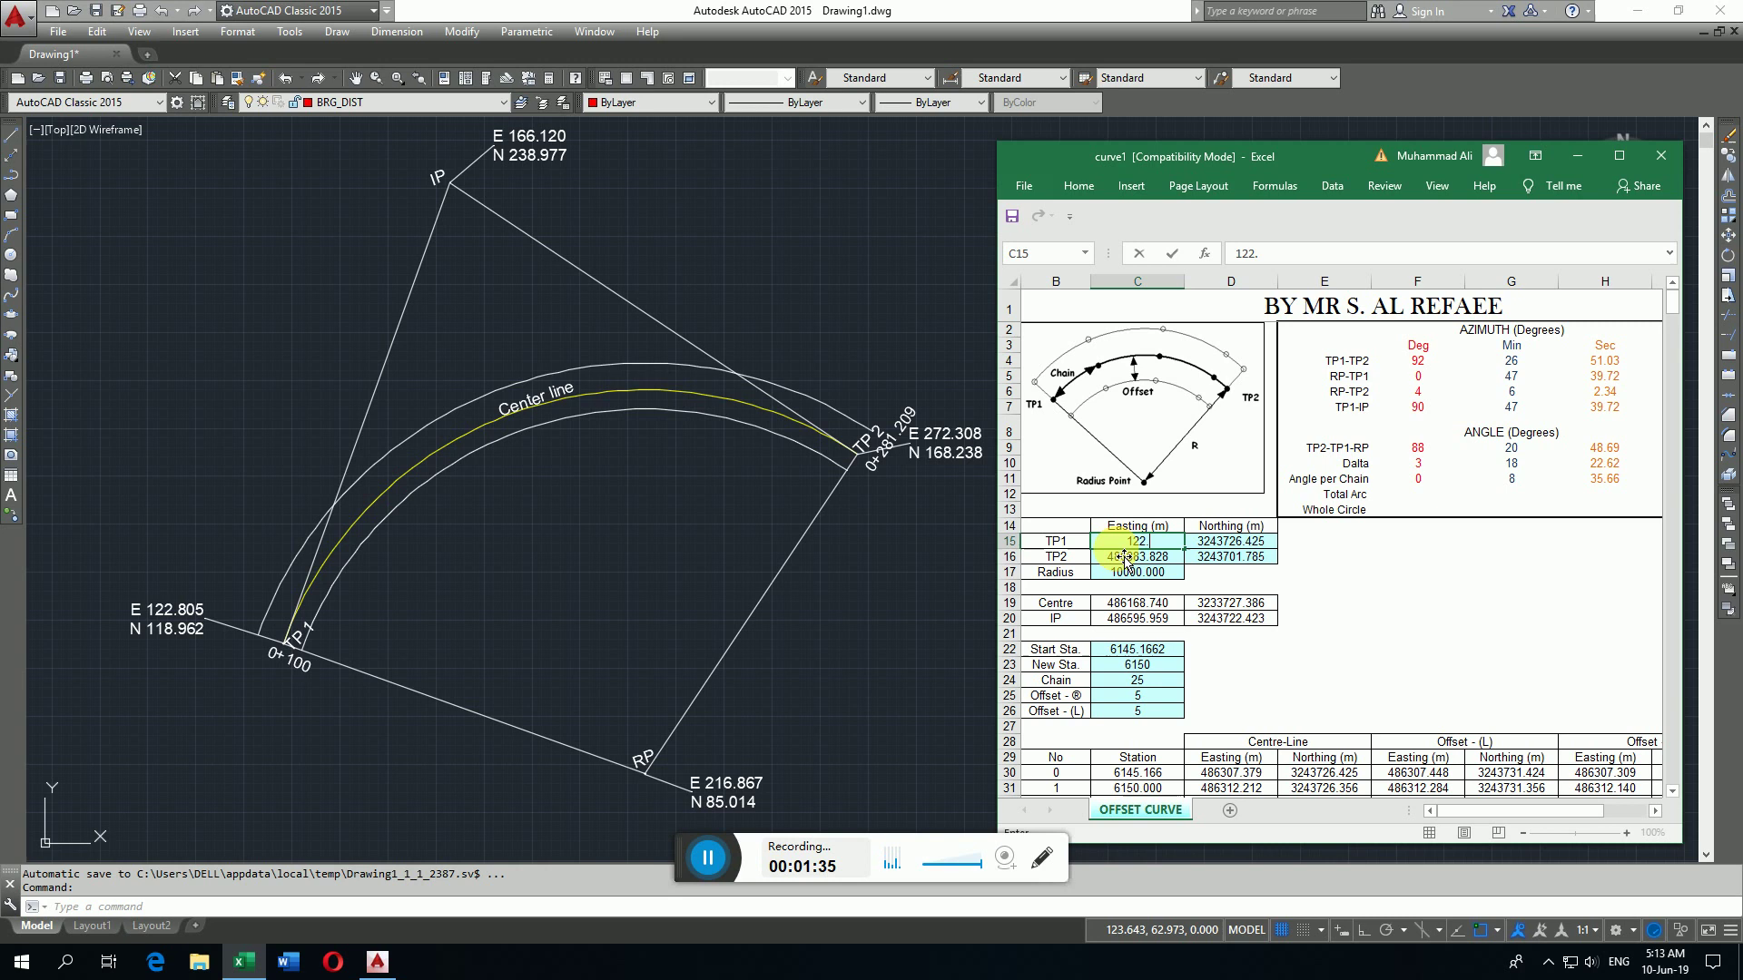
type("805")
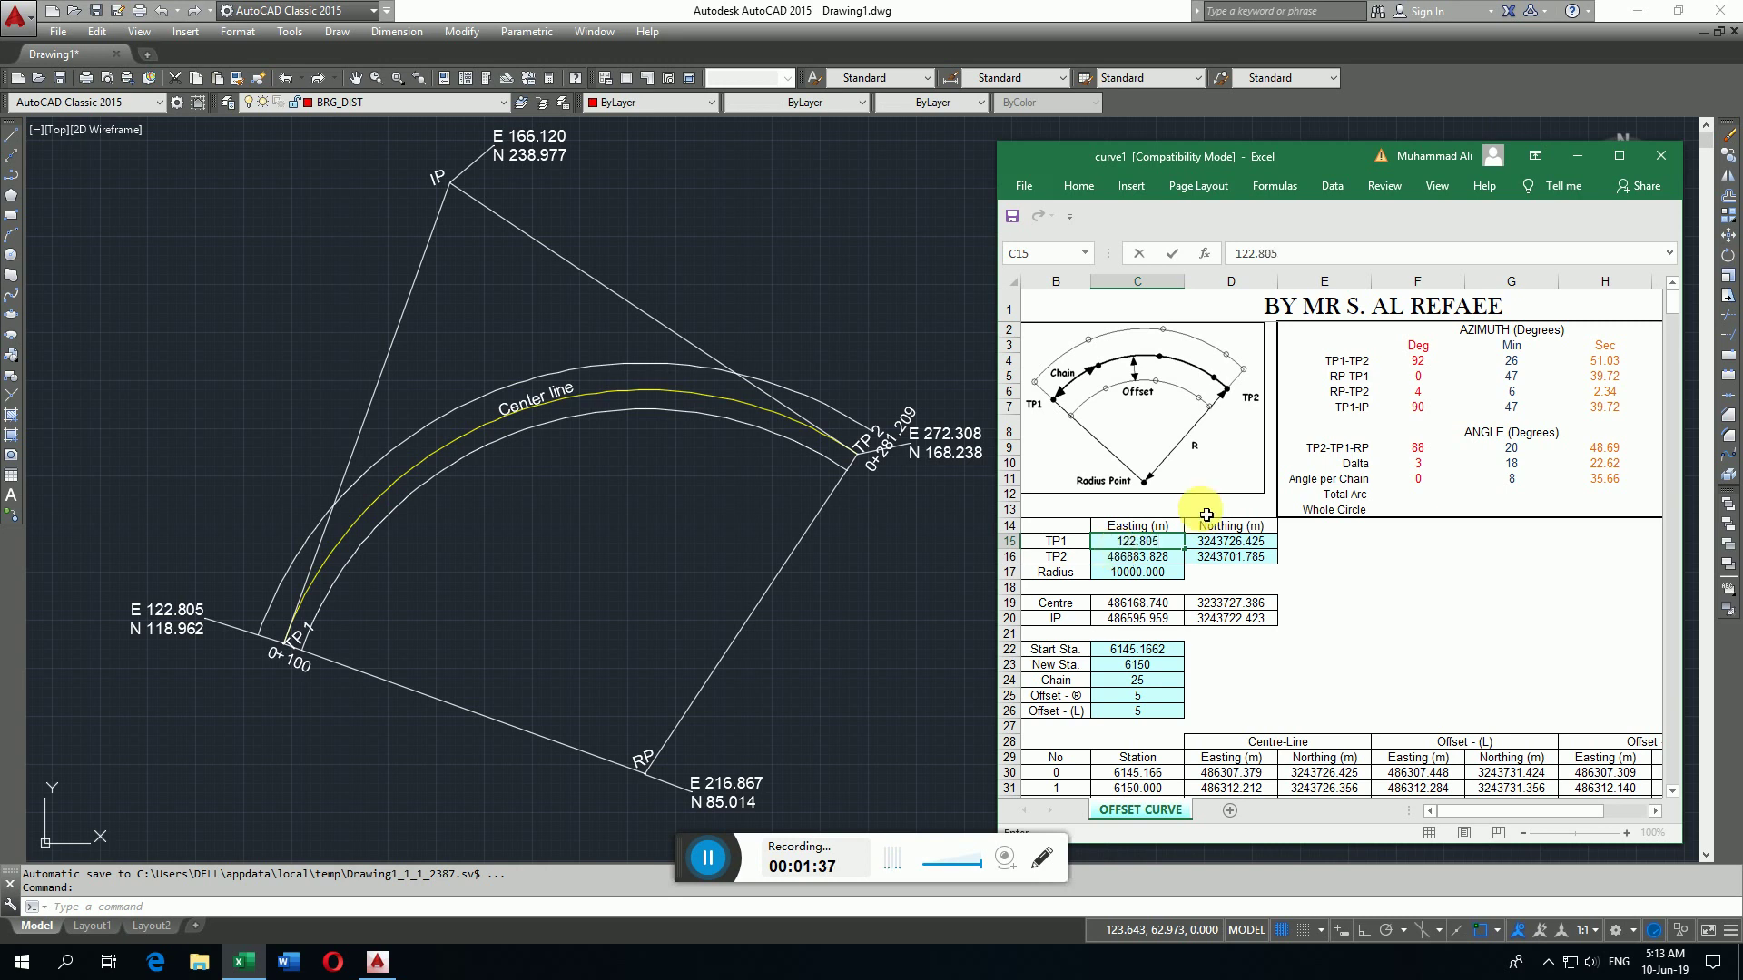
key("Tab")
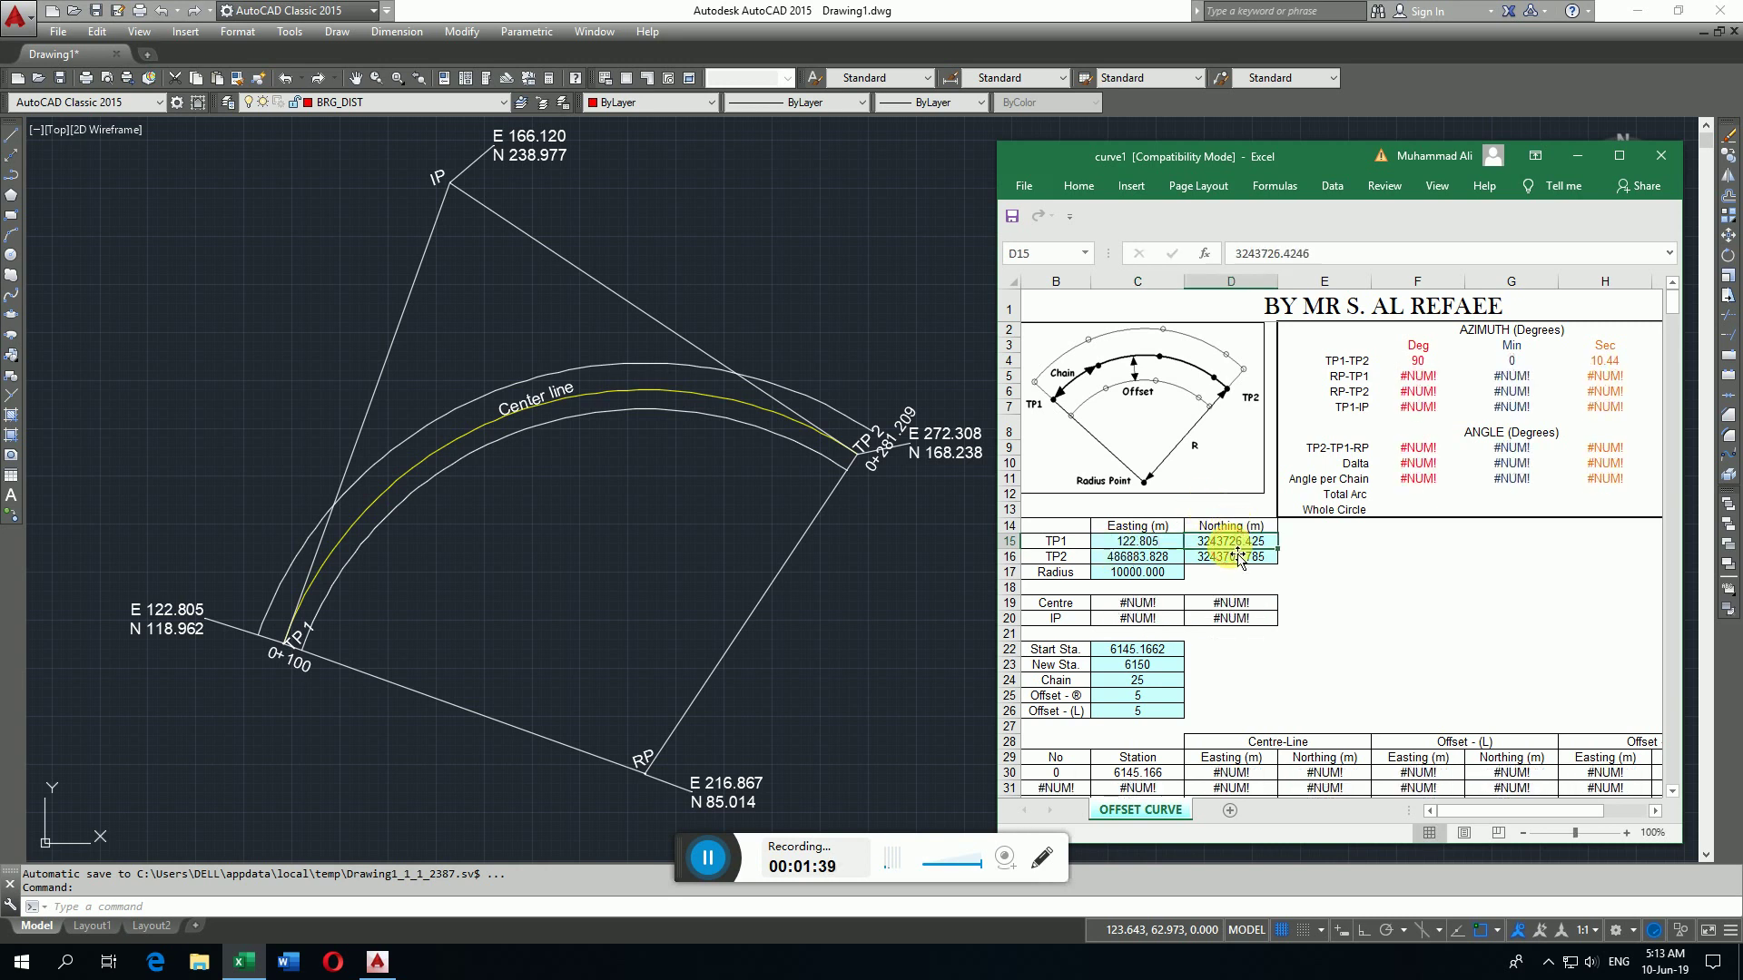
type("118.")
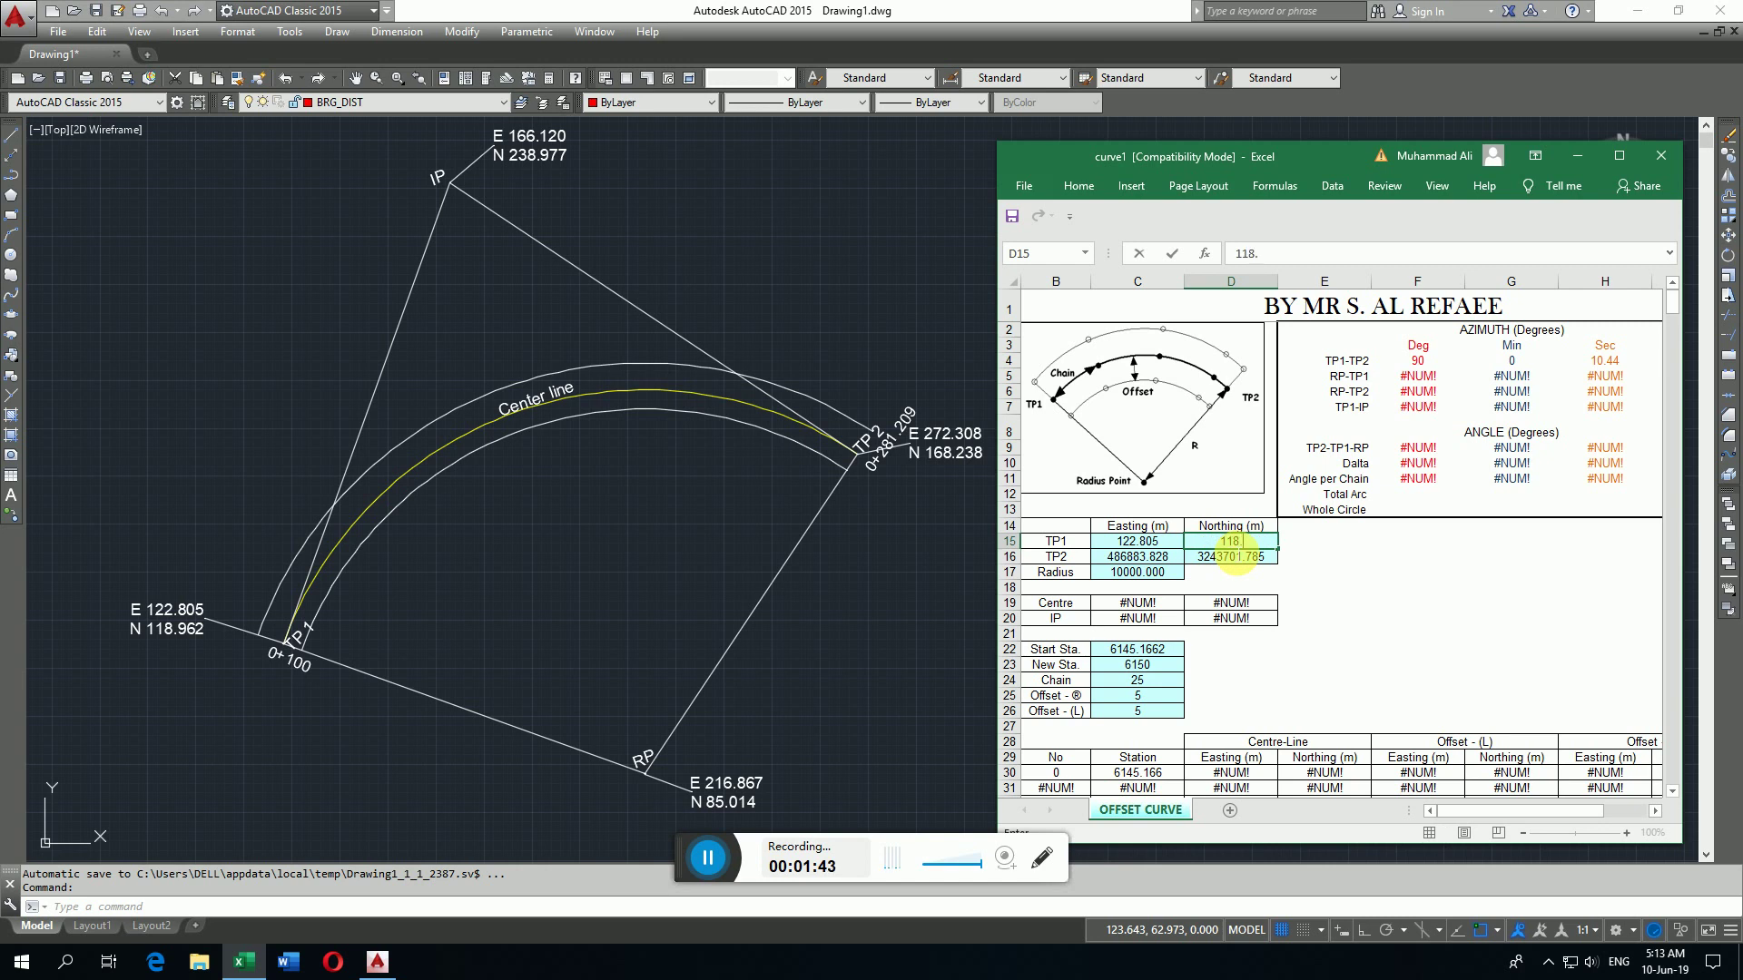
type("962")
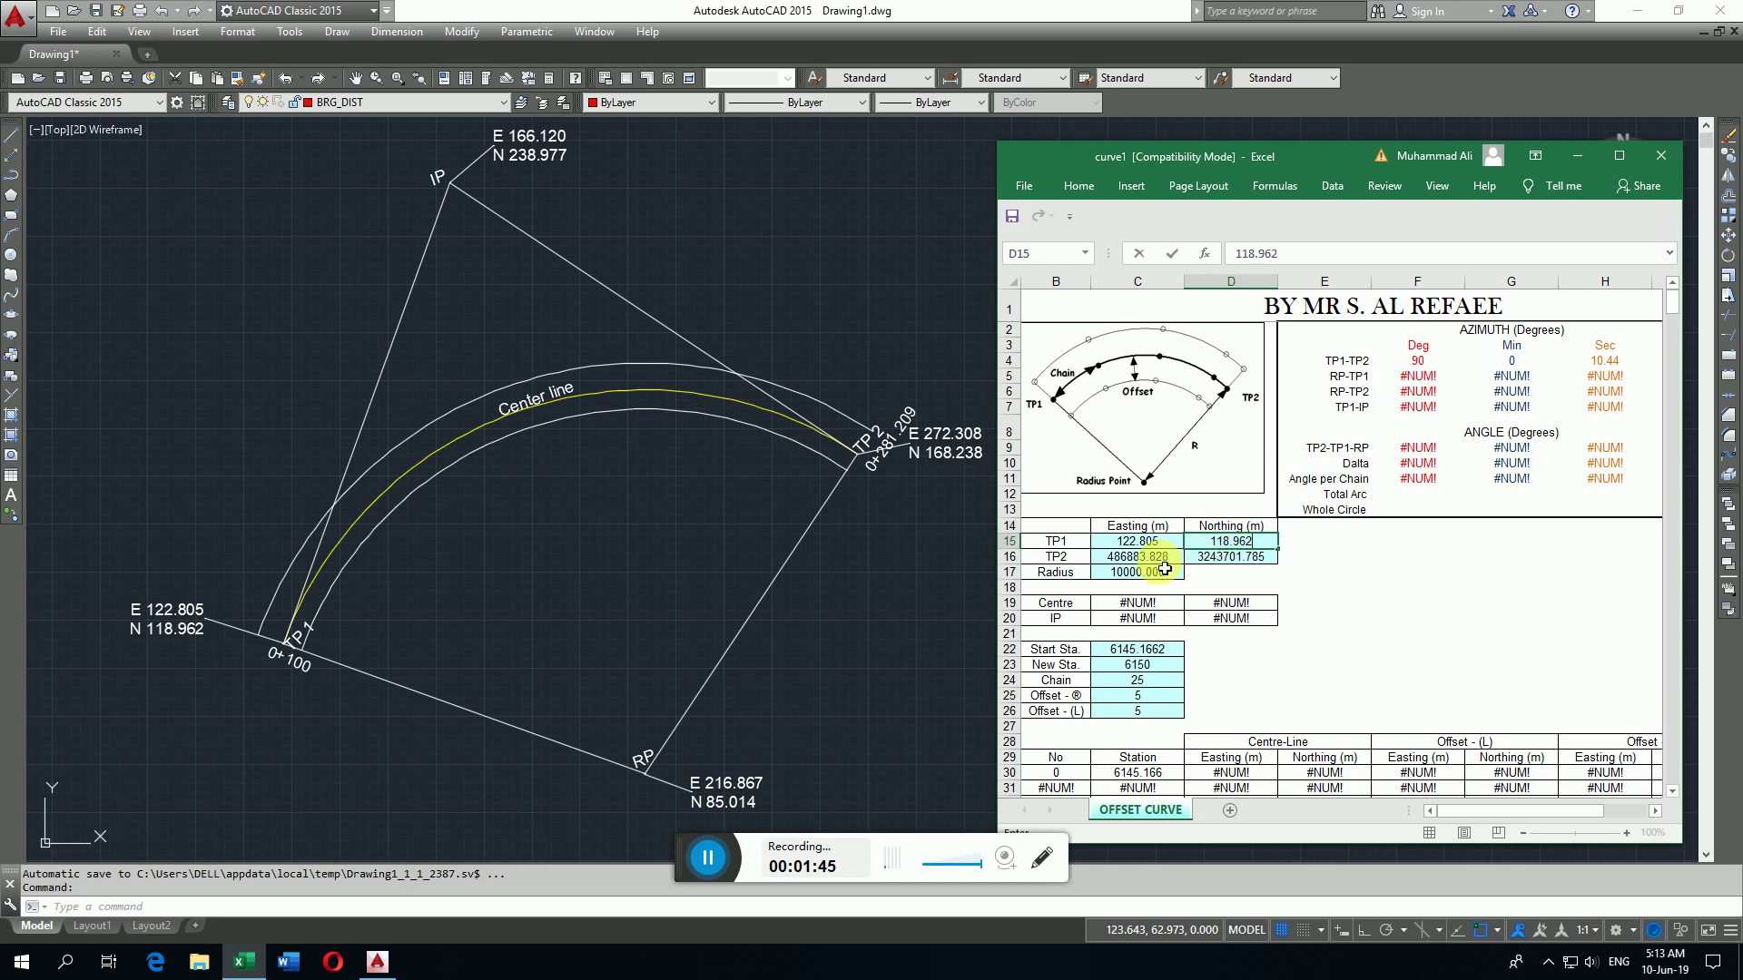
left_click(1160, 559)
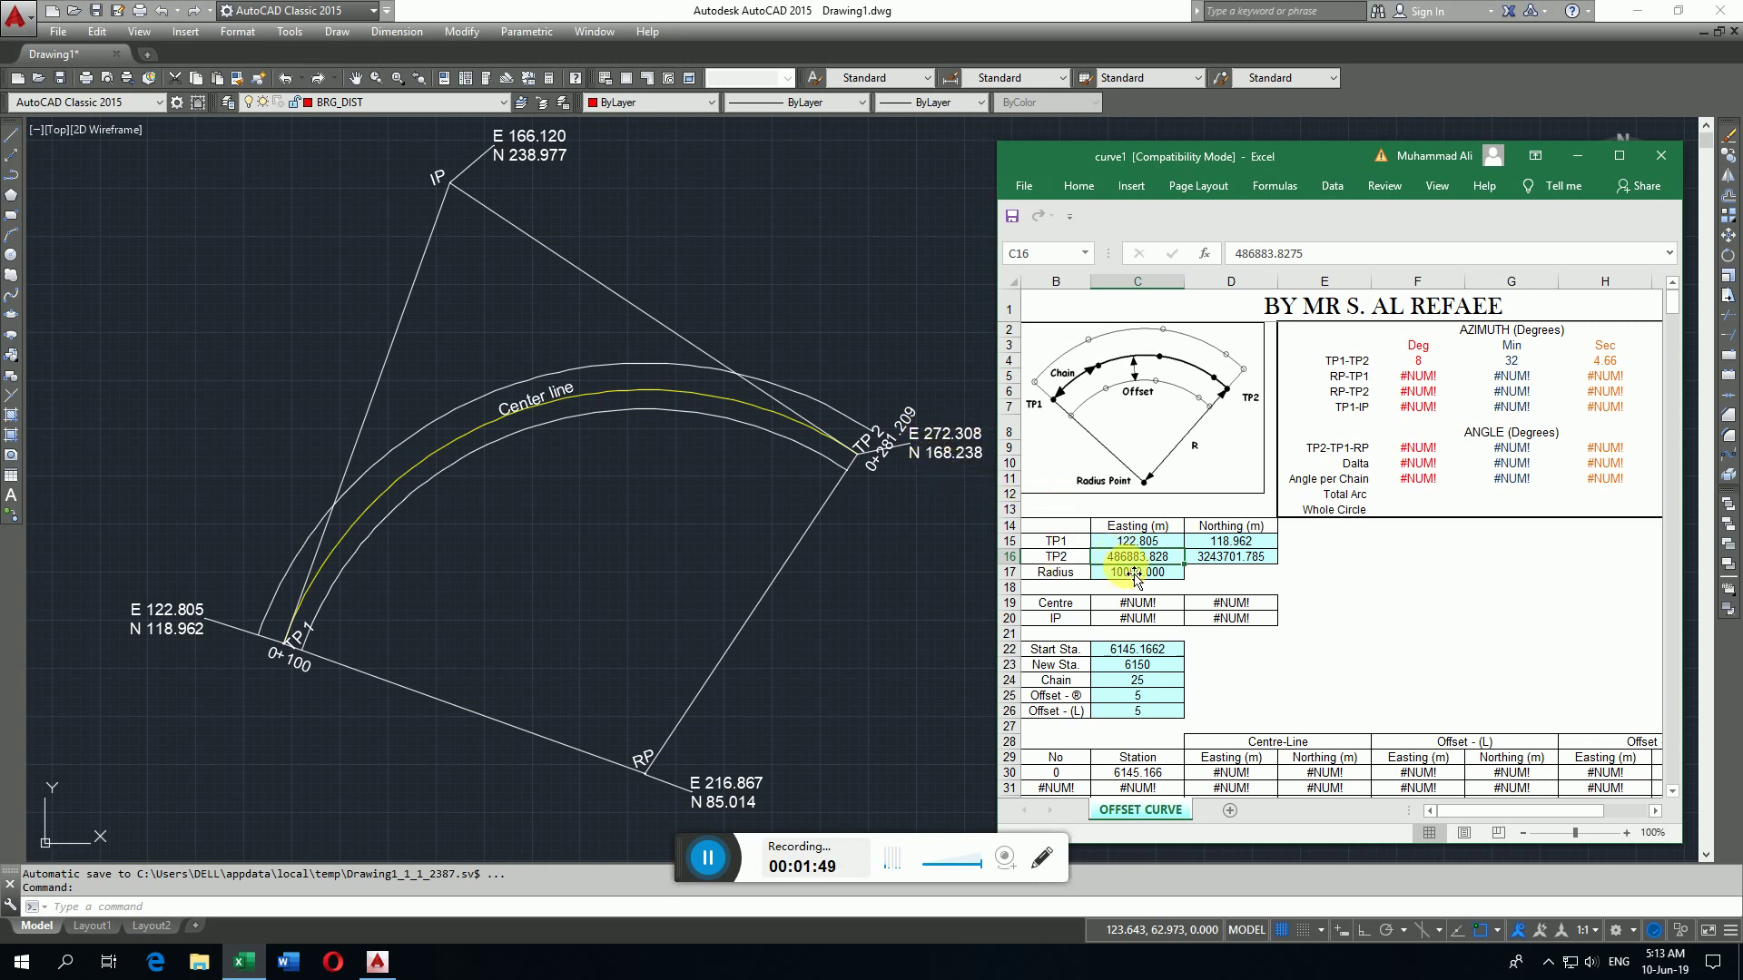
type("272")
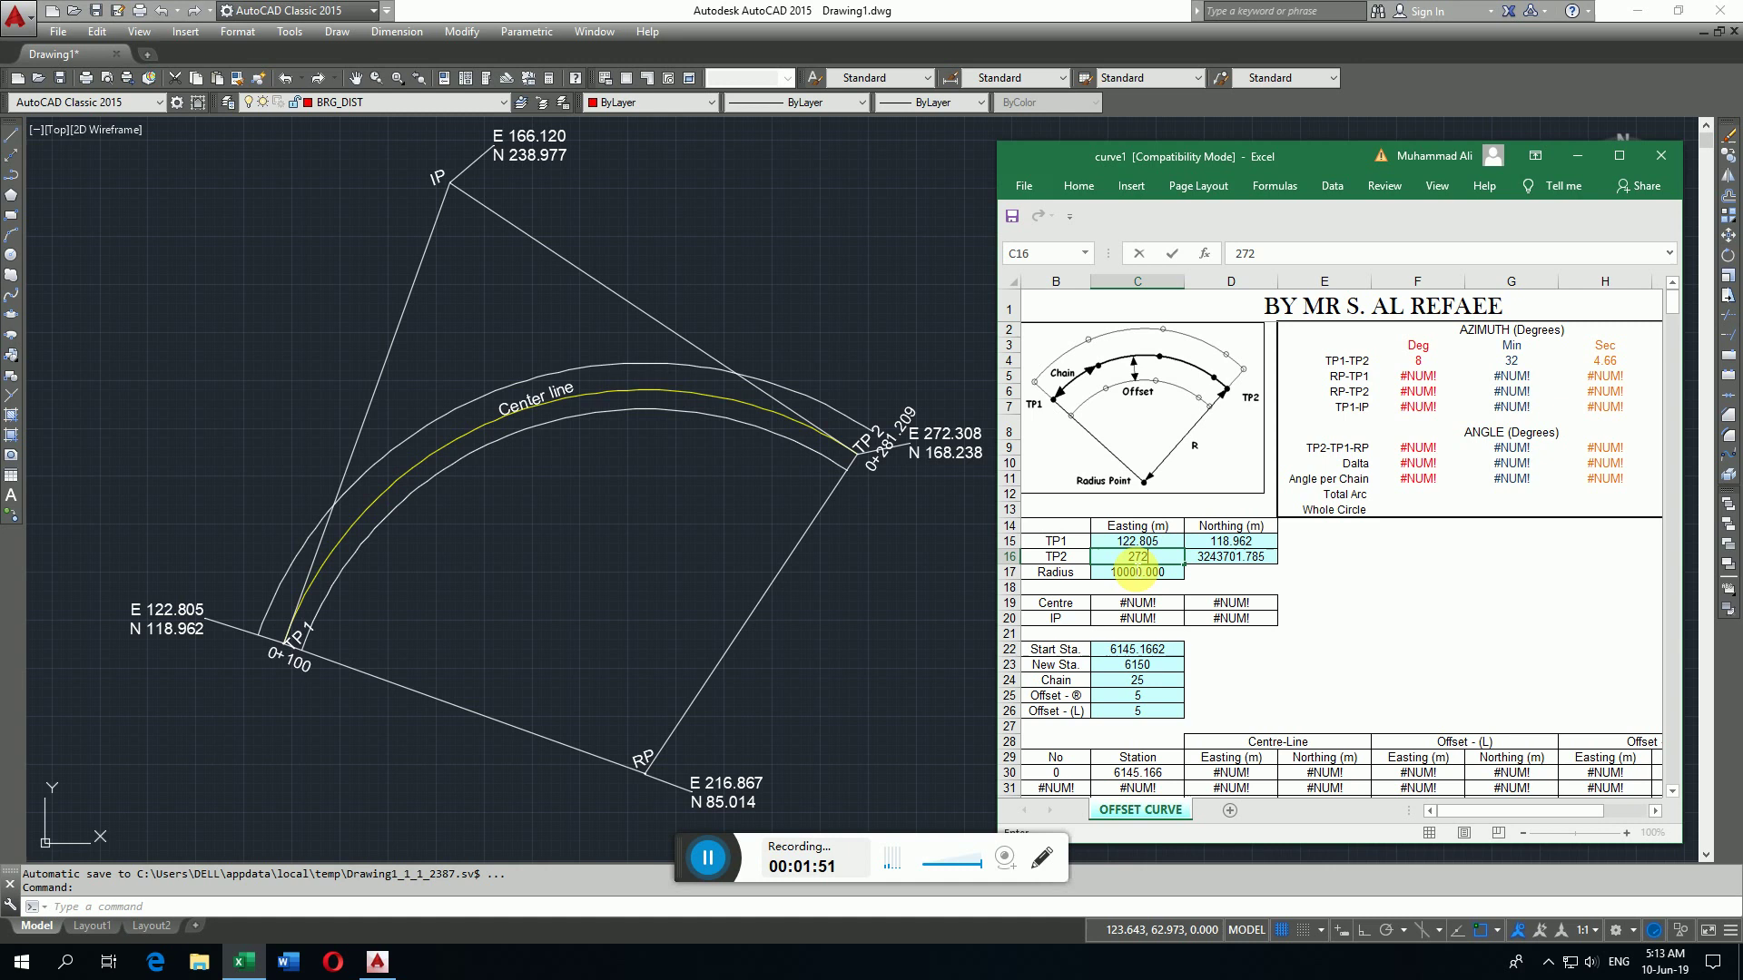
type(".308")
left_click(1243, 567)
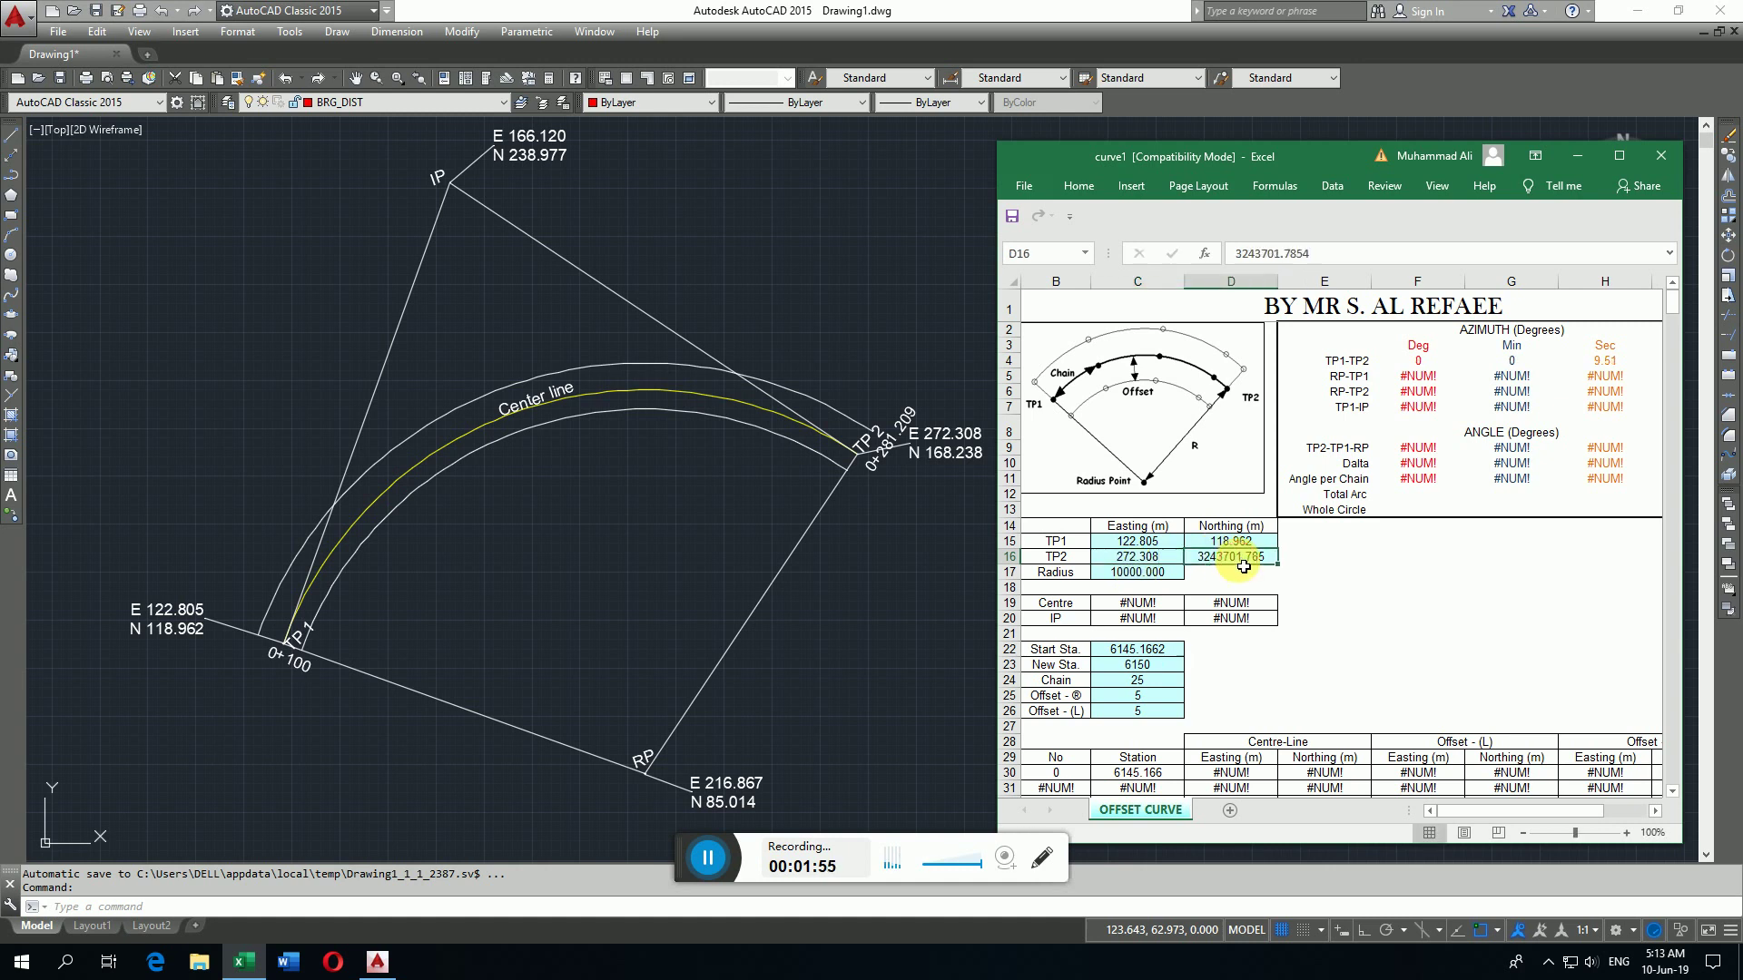
type("16")
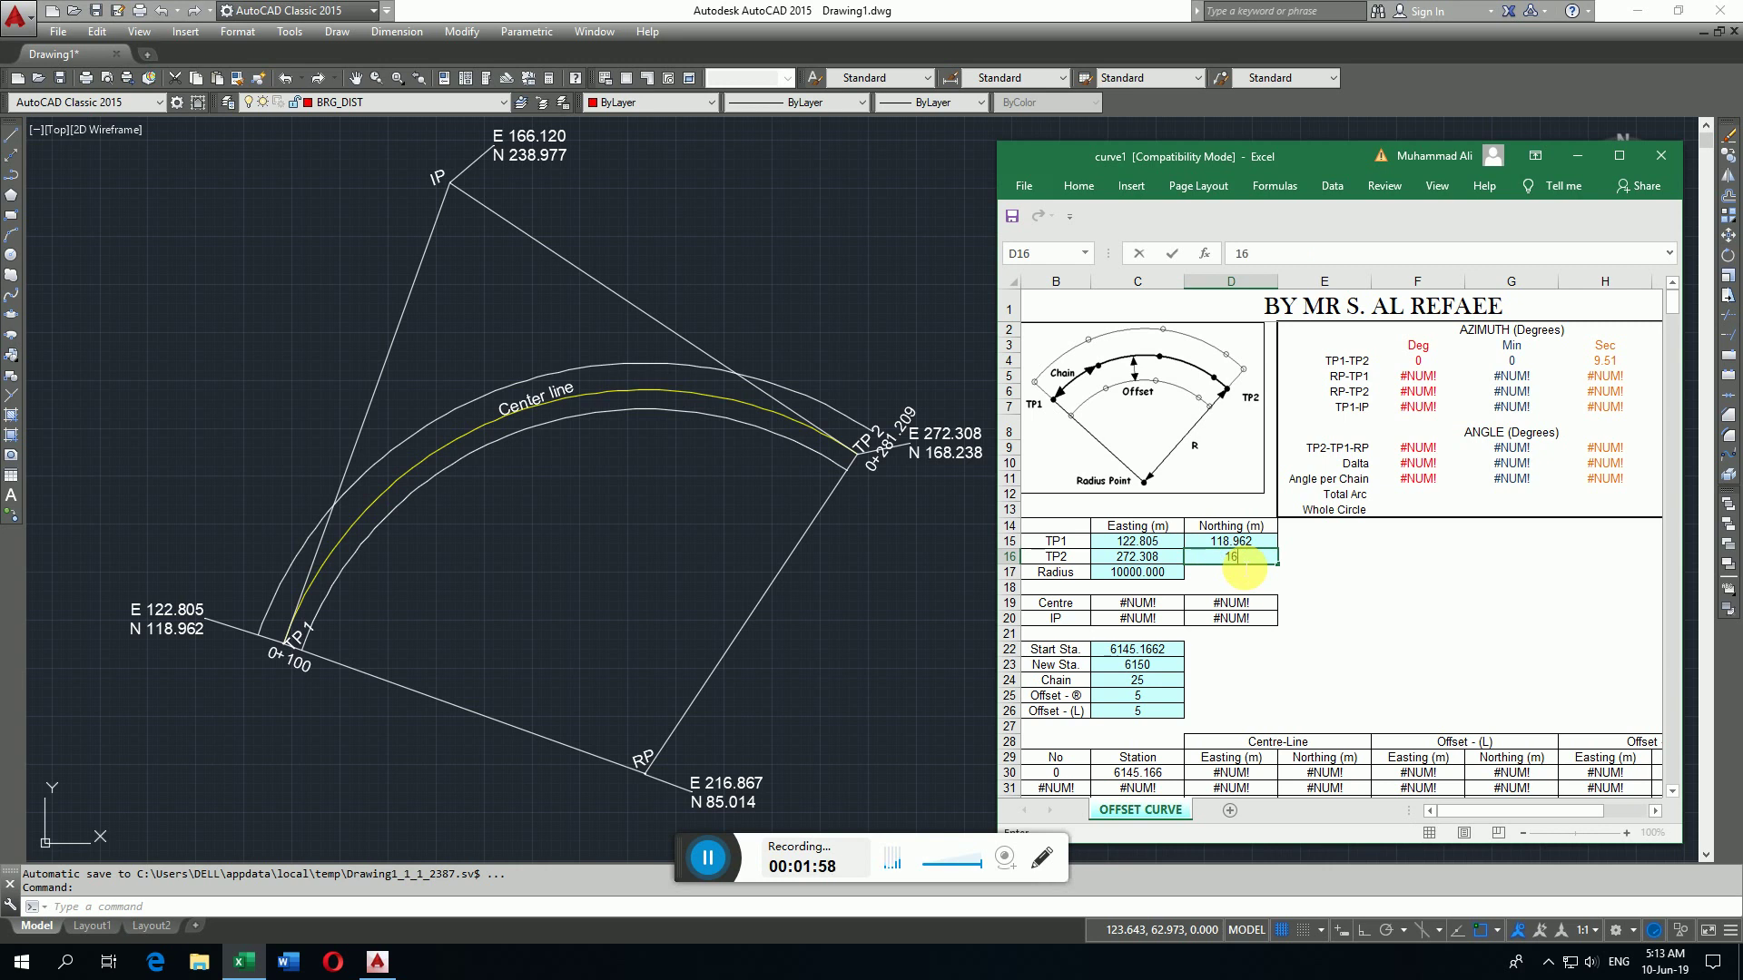
type("8.238")
Set the curve radius in C17 to 100.
left_click(1134, 572)
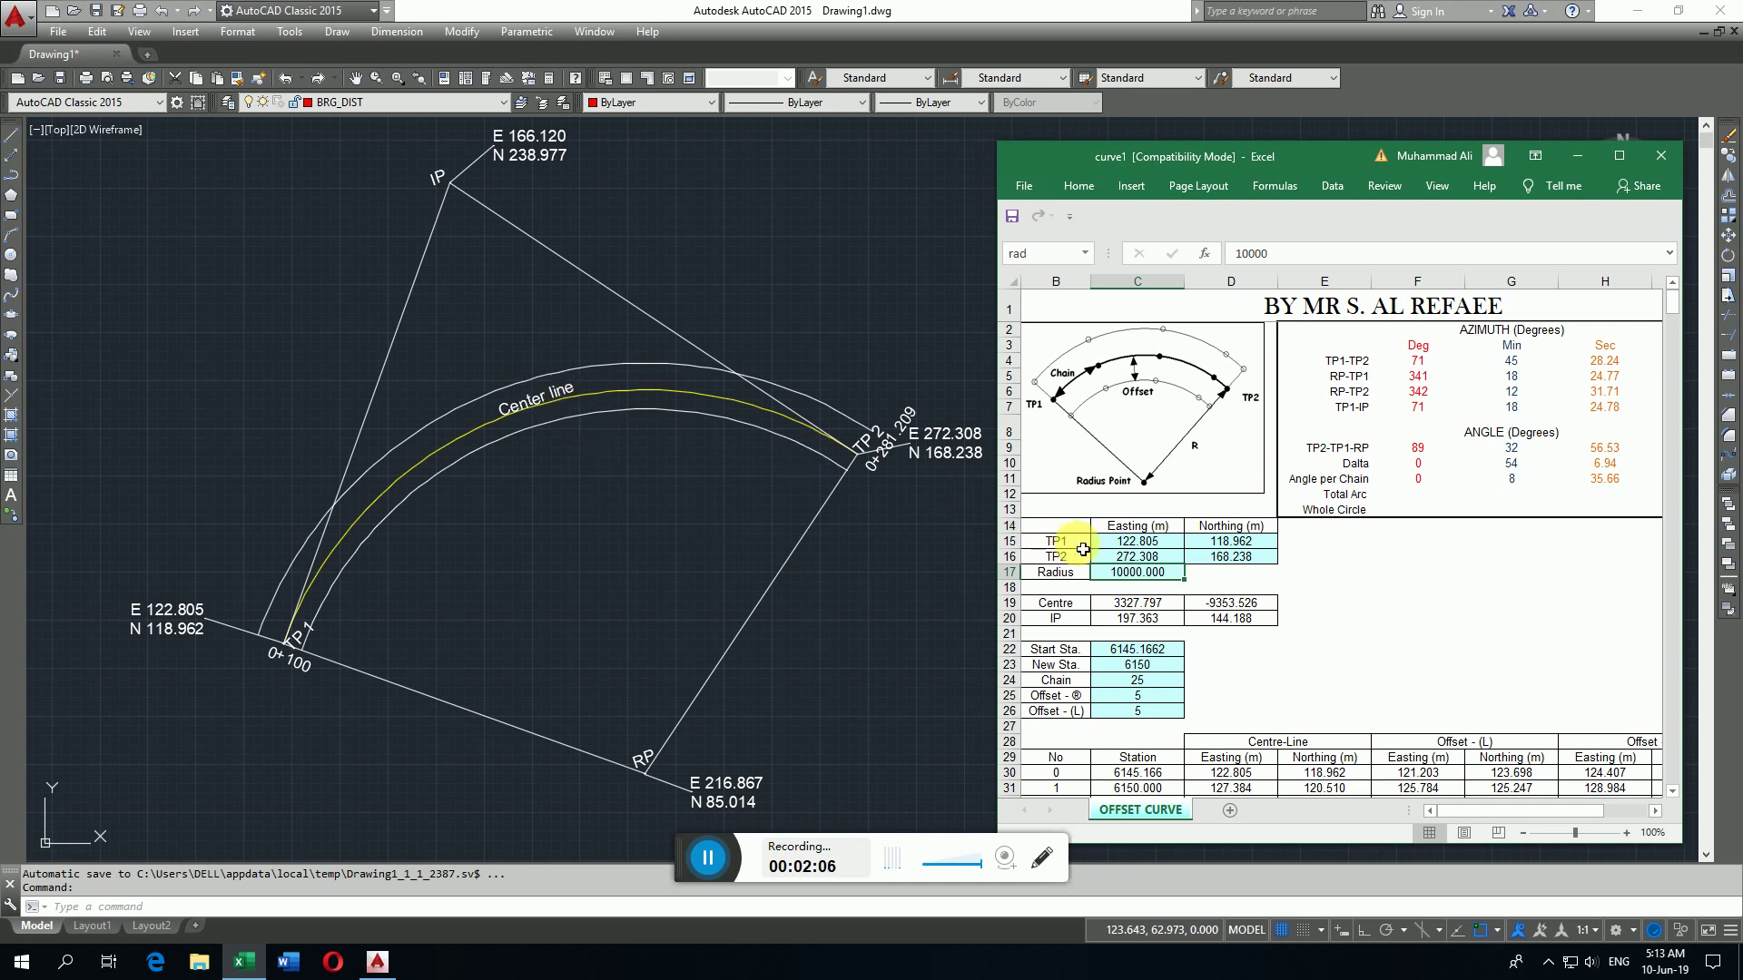
type("100")
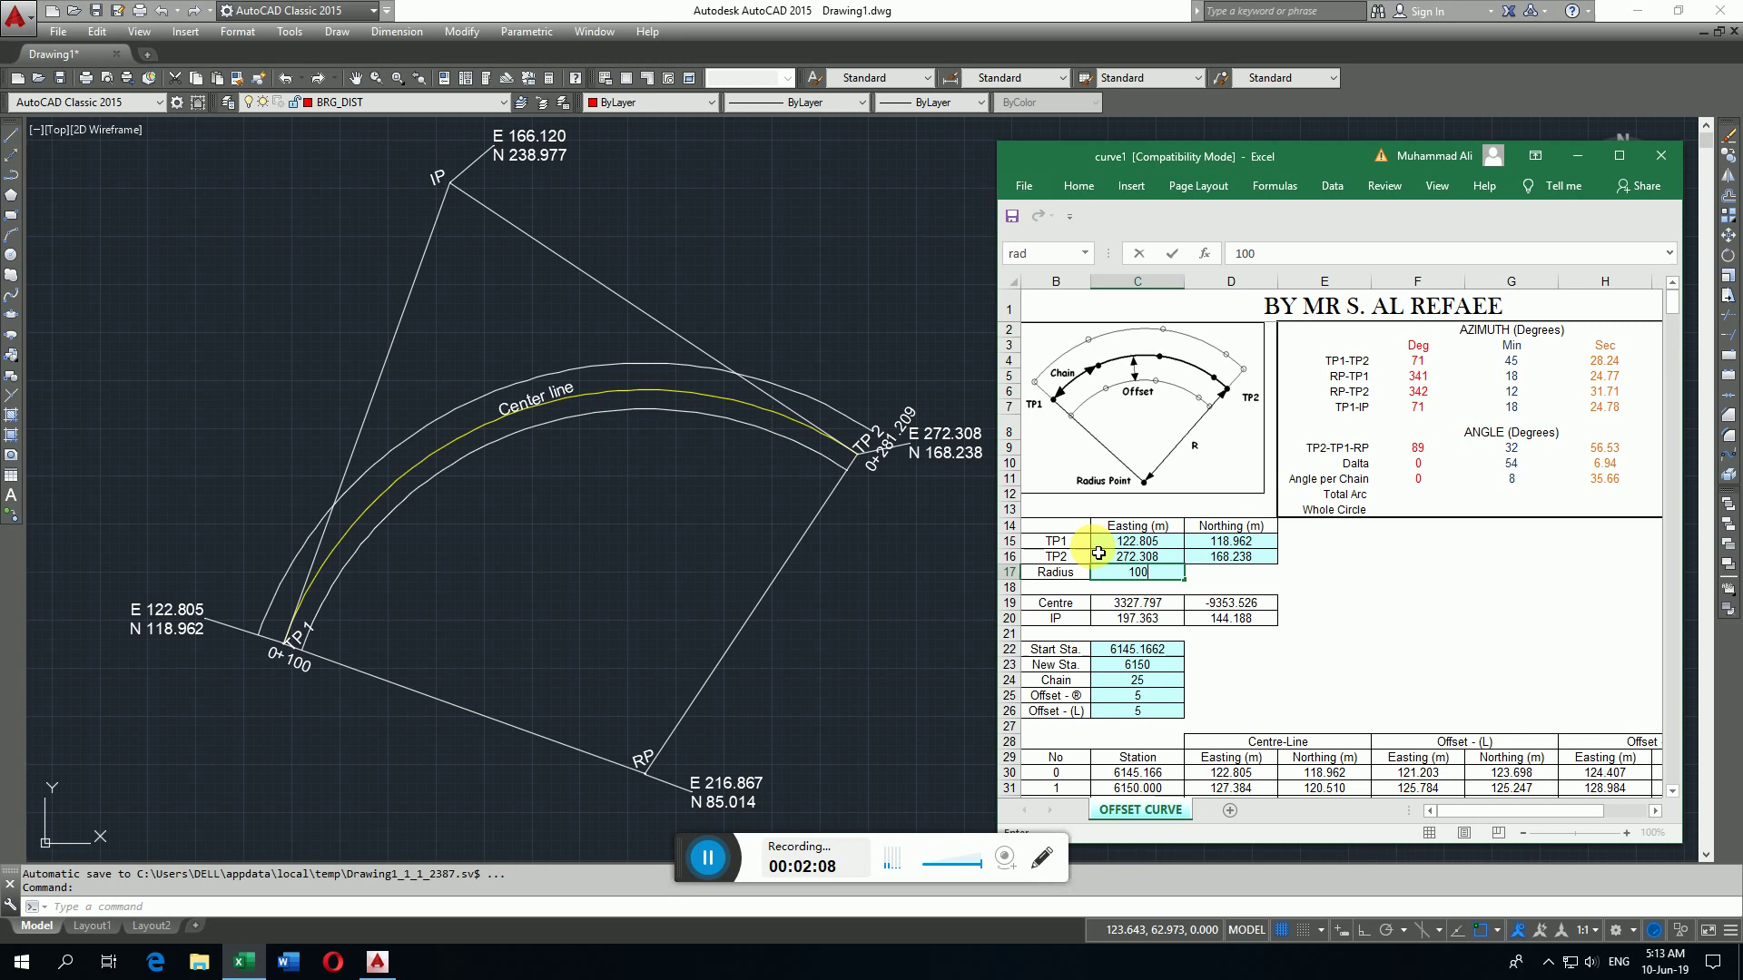
key("Return")
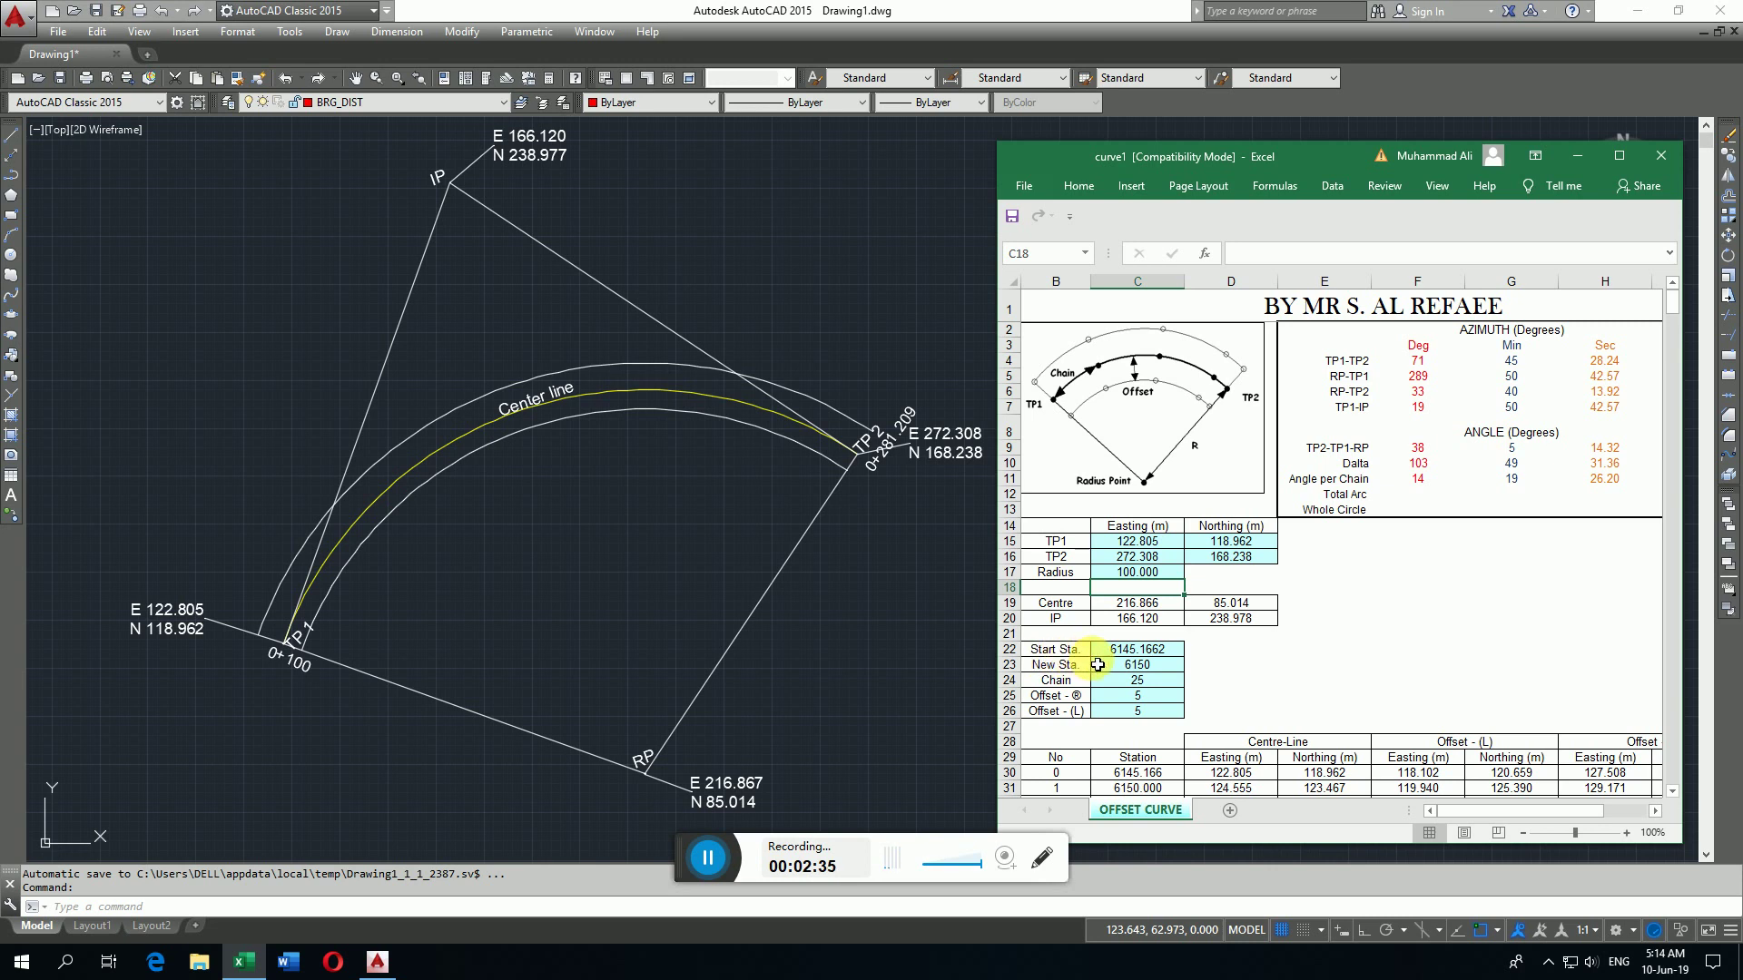
Enter Start Sta. 100, New Sta. 110, Chain 10 and Offset (L) 7.
left_click(1137, 651)
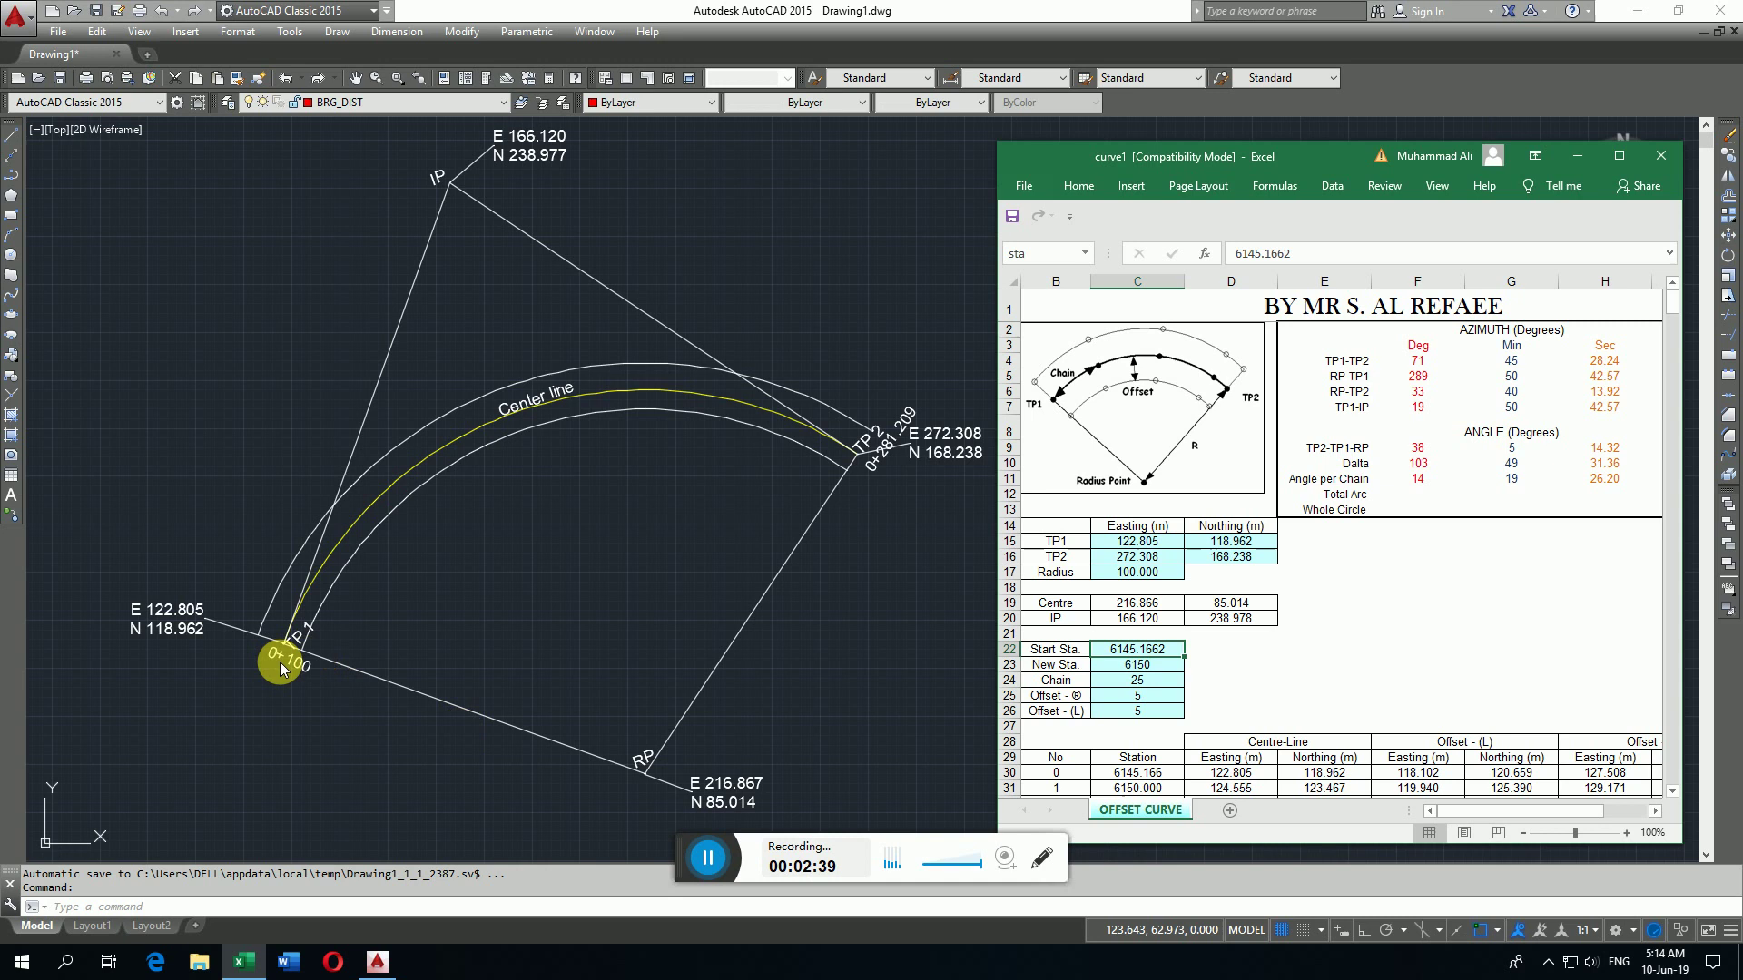
type("1")
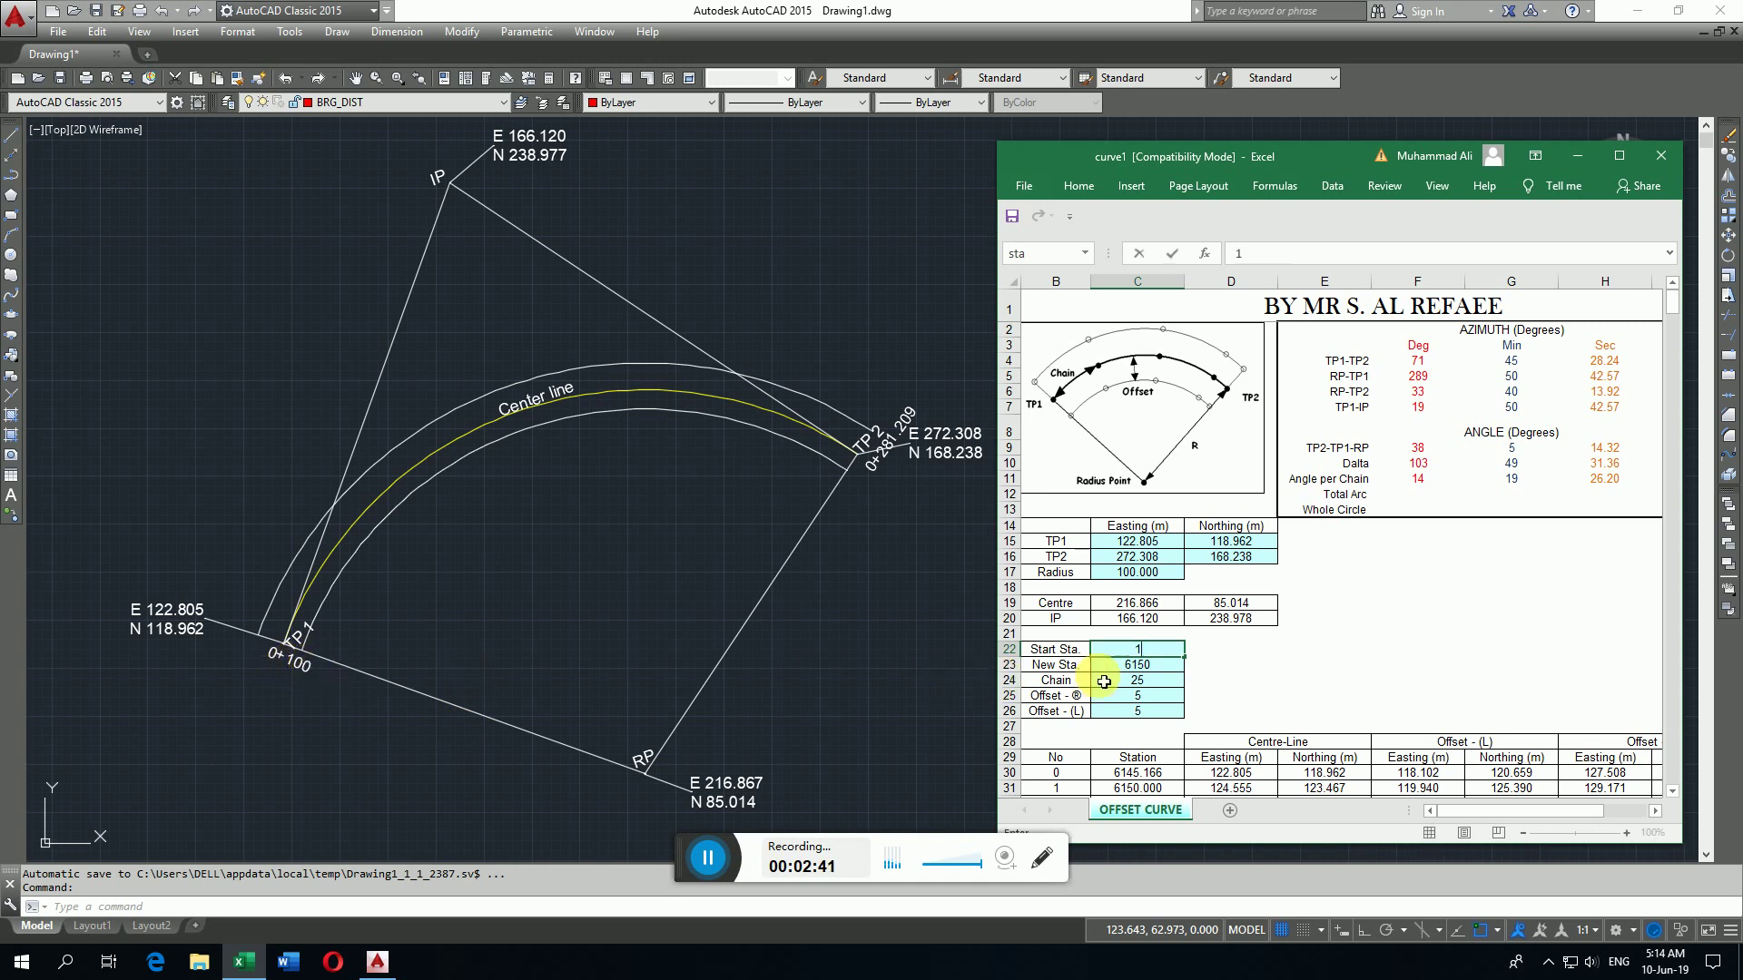
type("00")
key("Return")
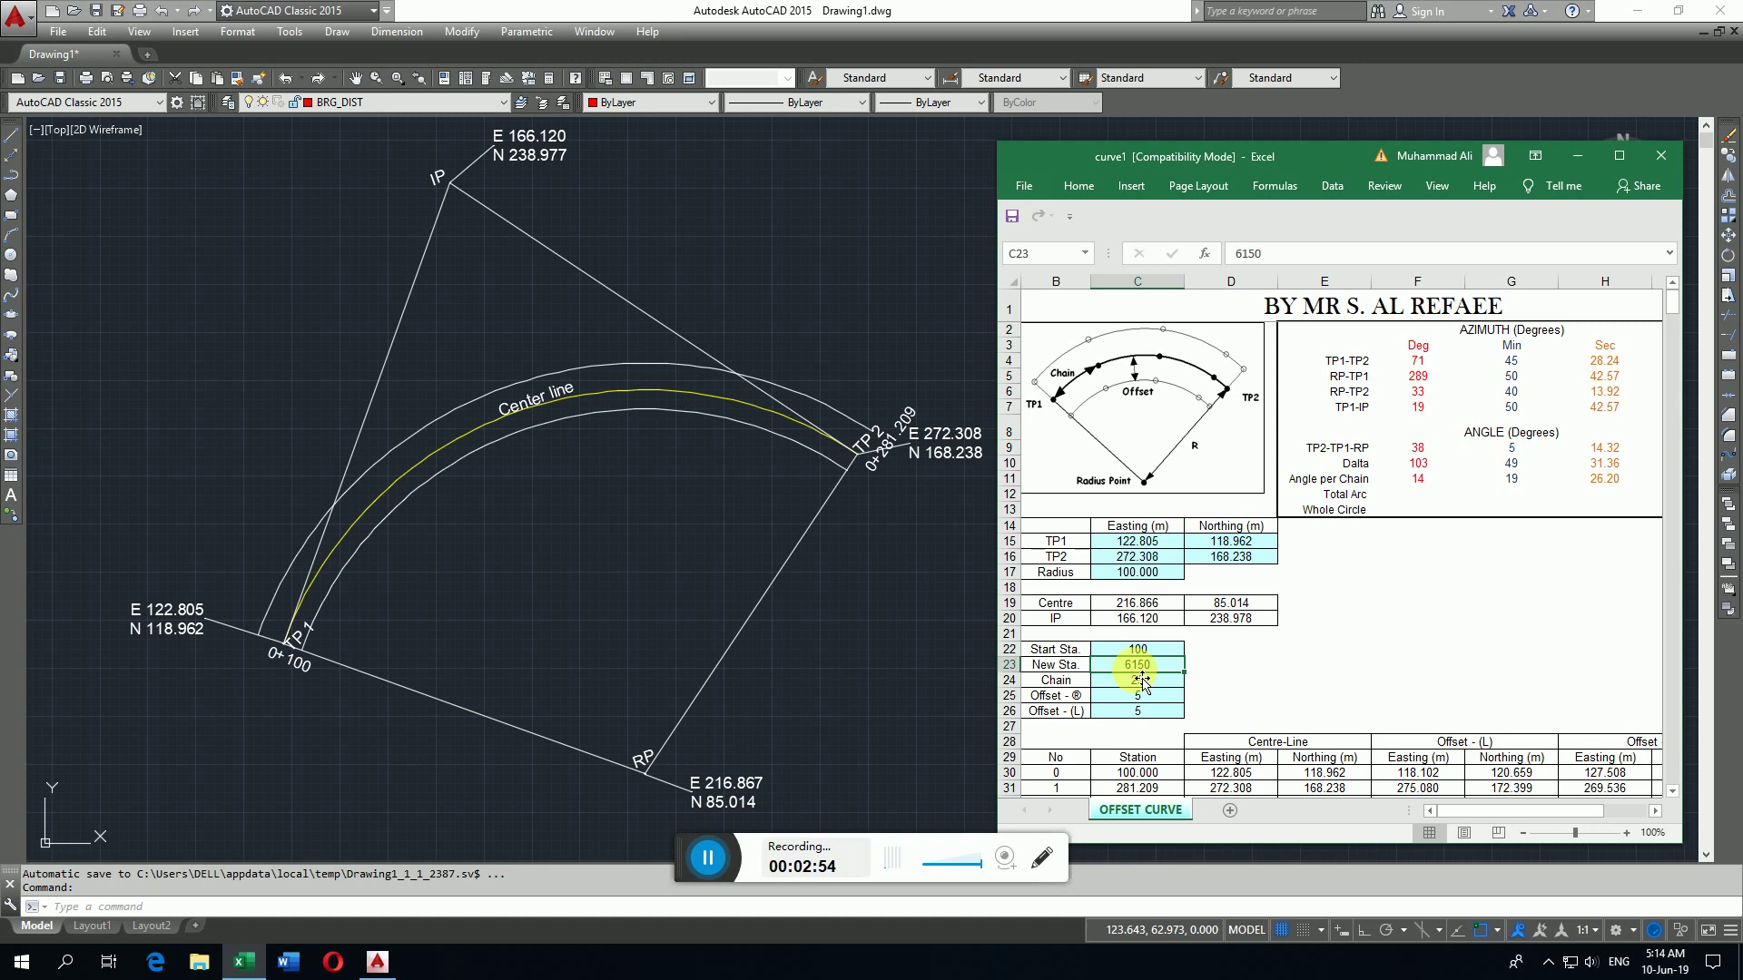
type("110")
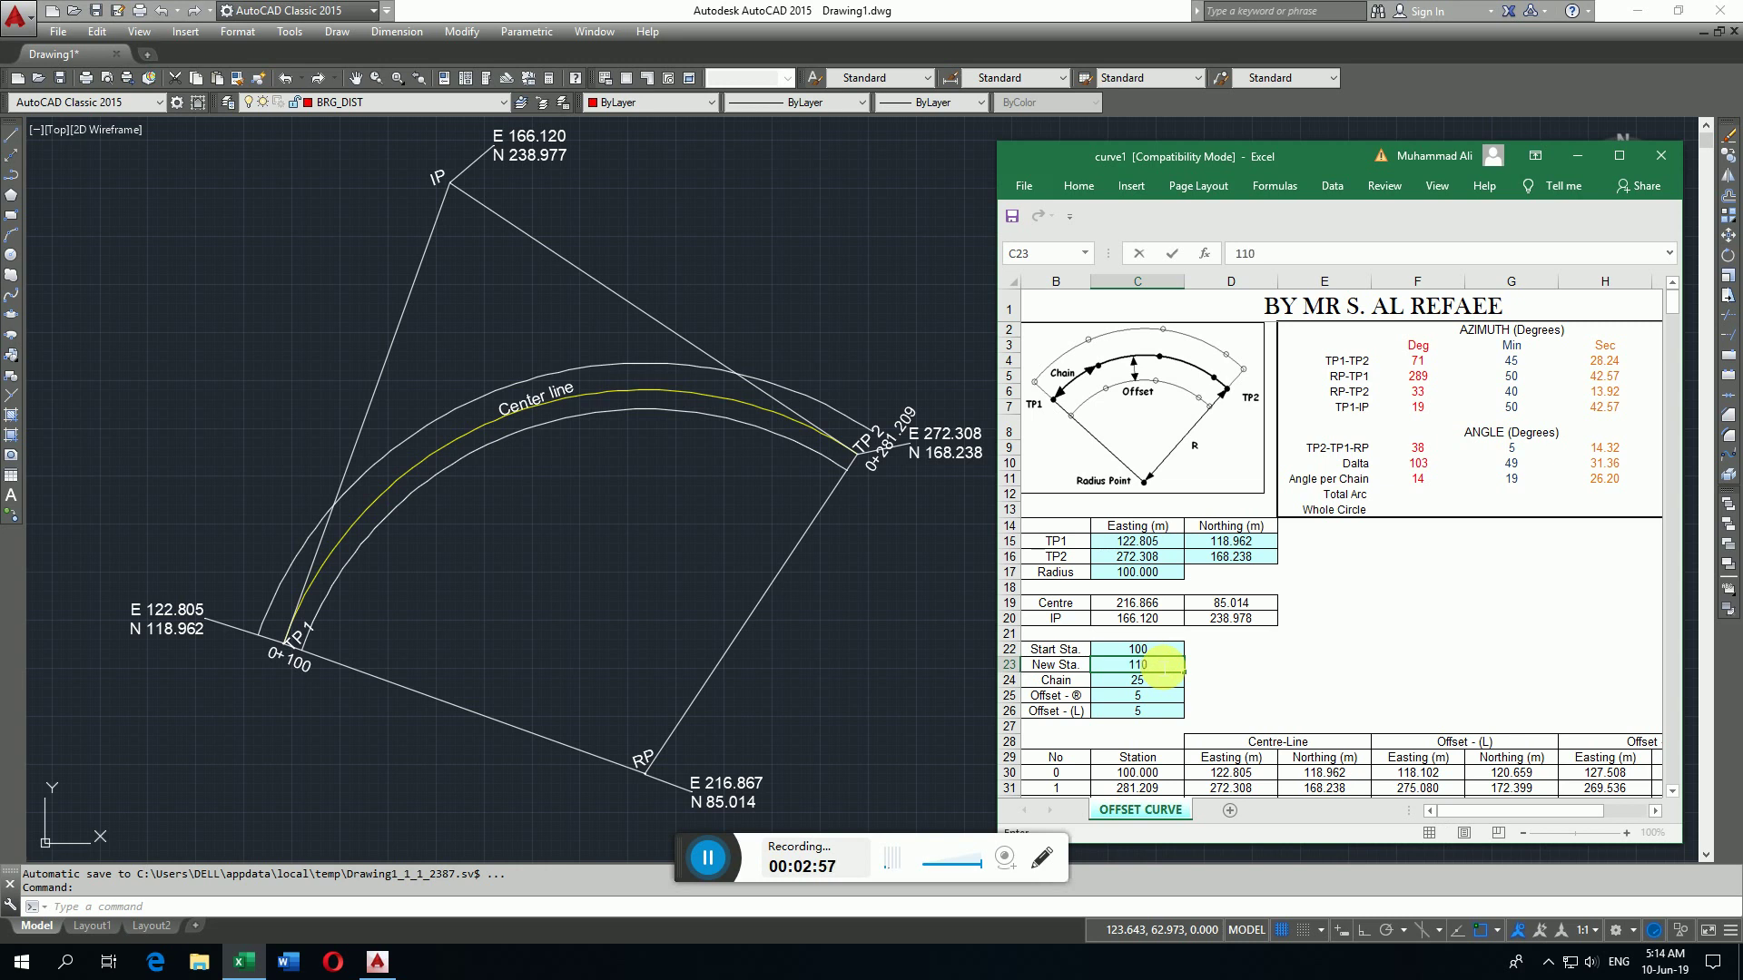
key("Return")
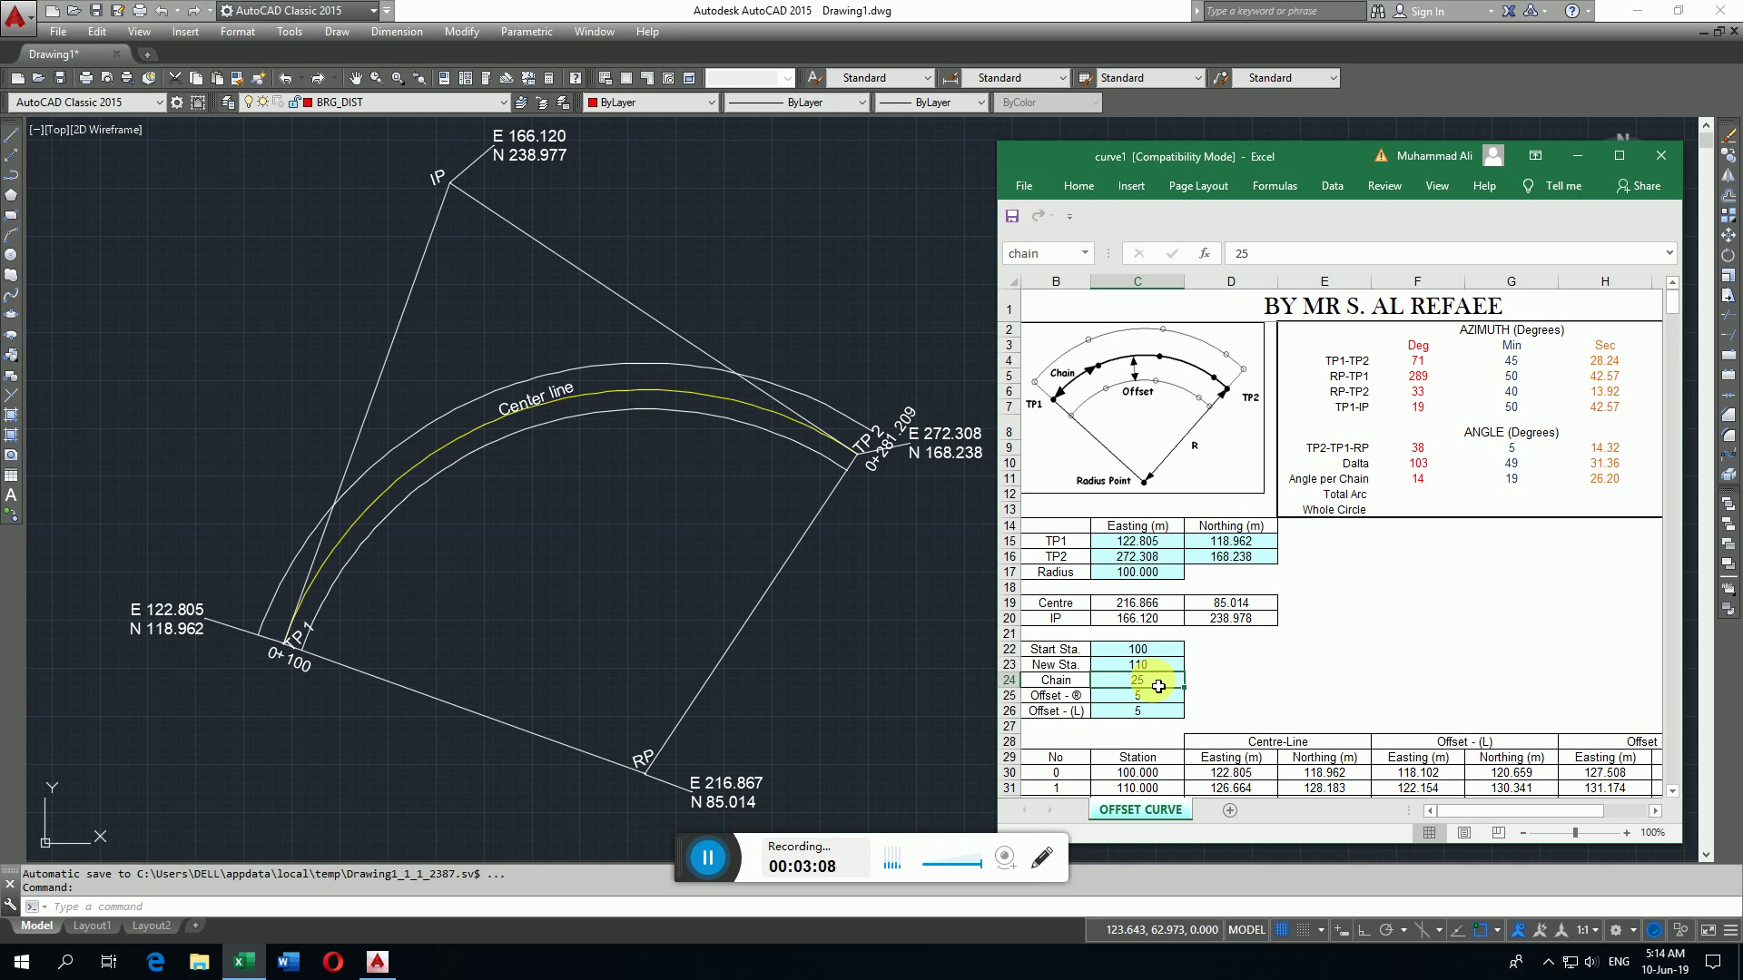
type("10")
key("Return")
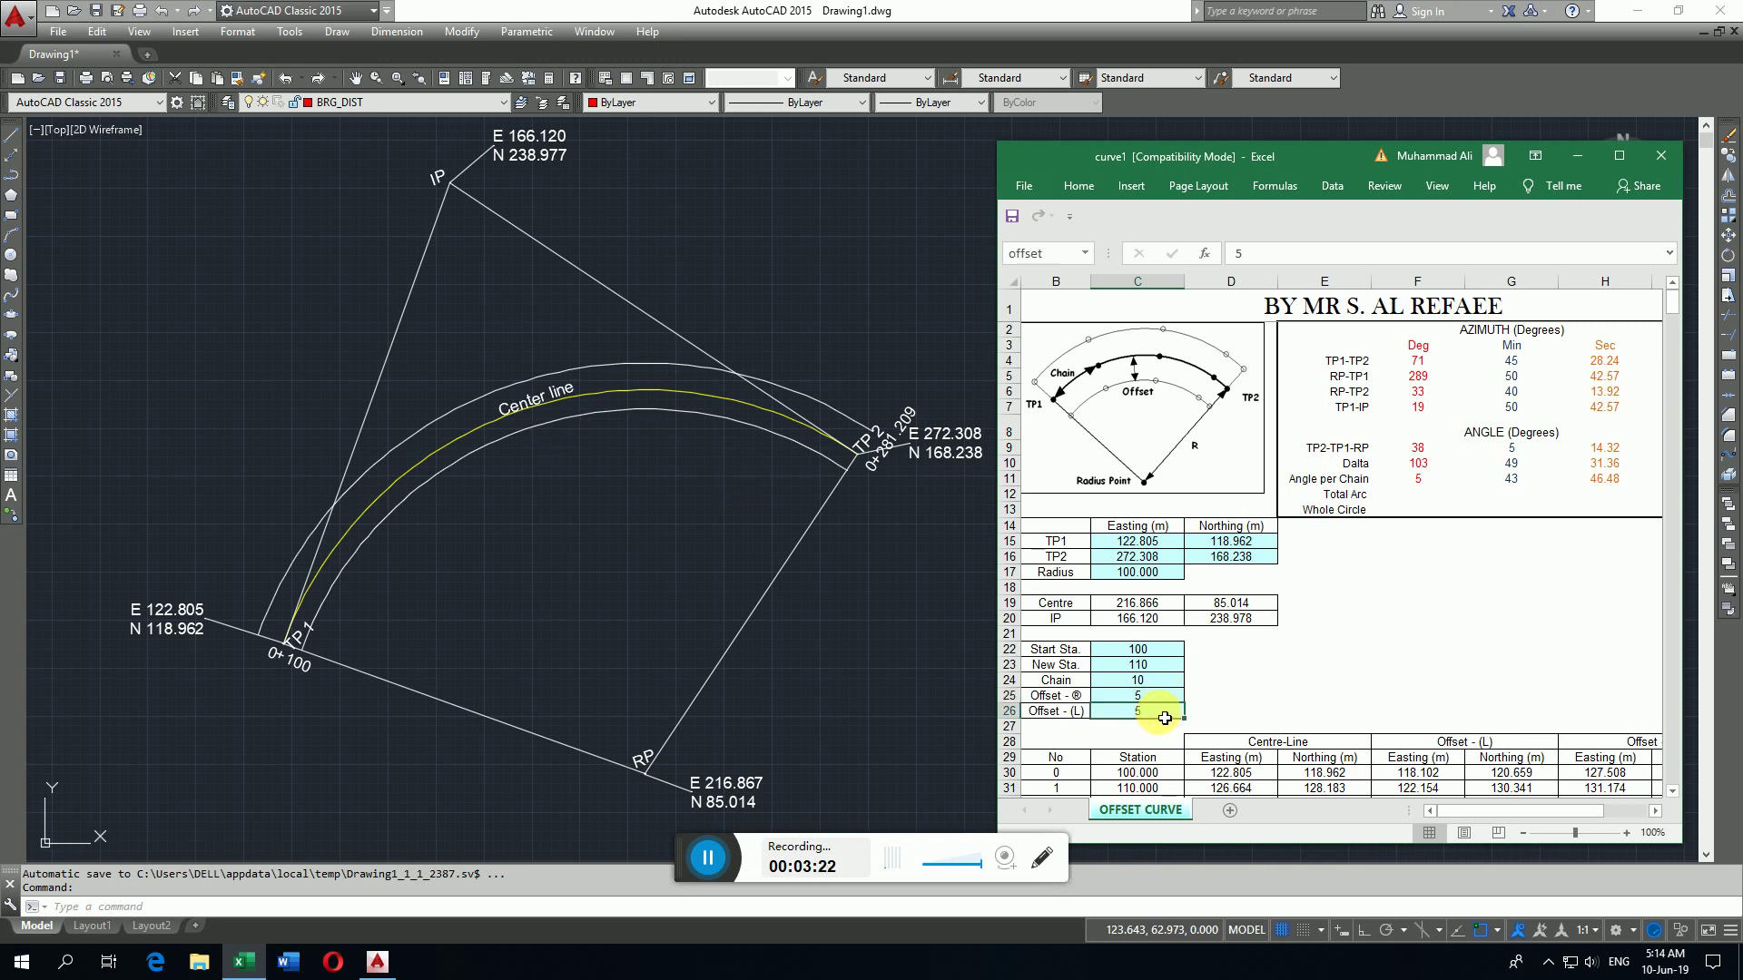
type("7")
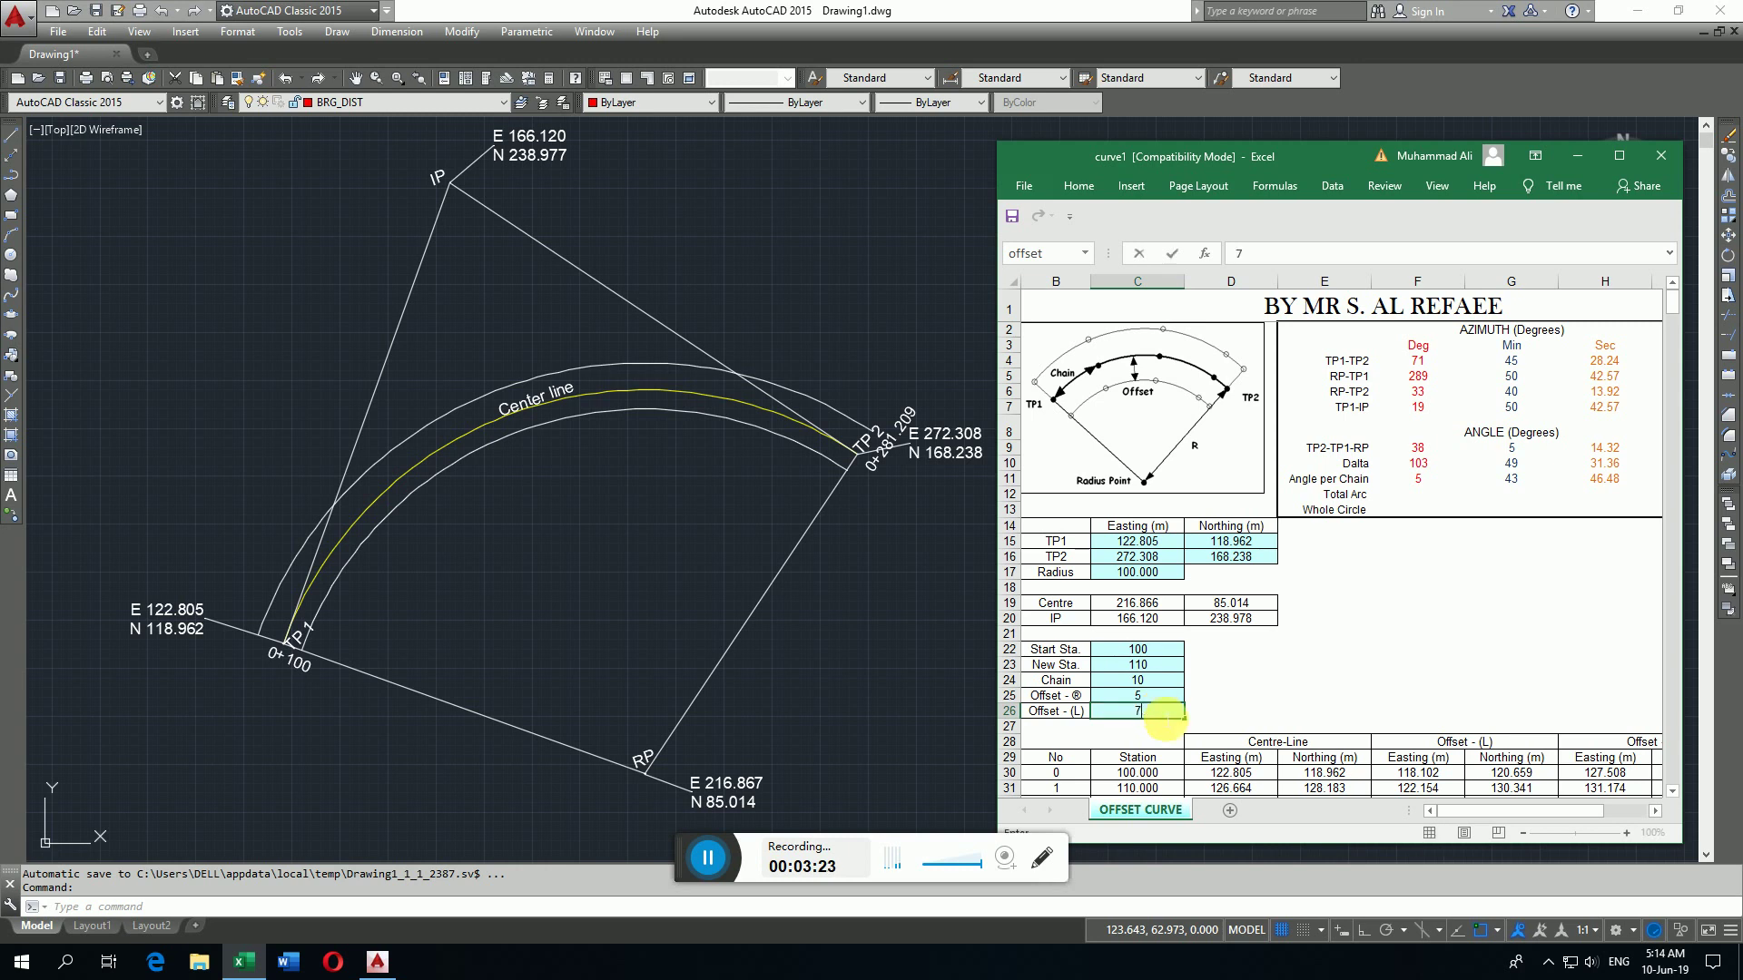
key("Return")
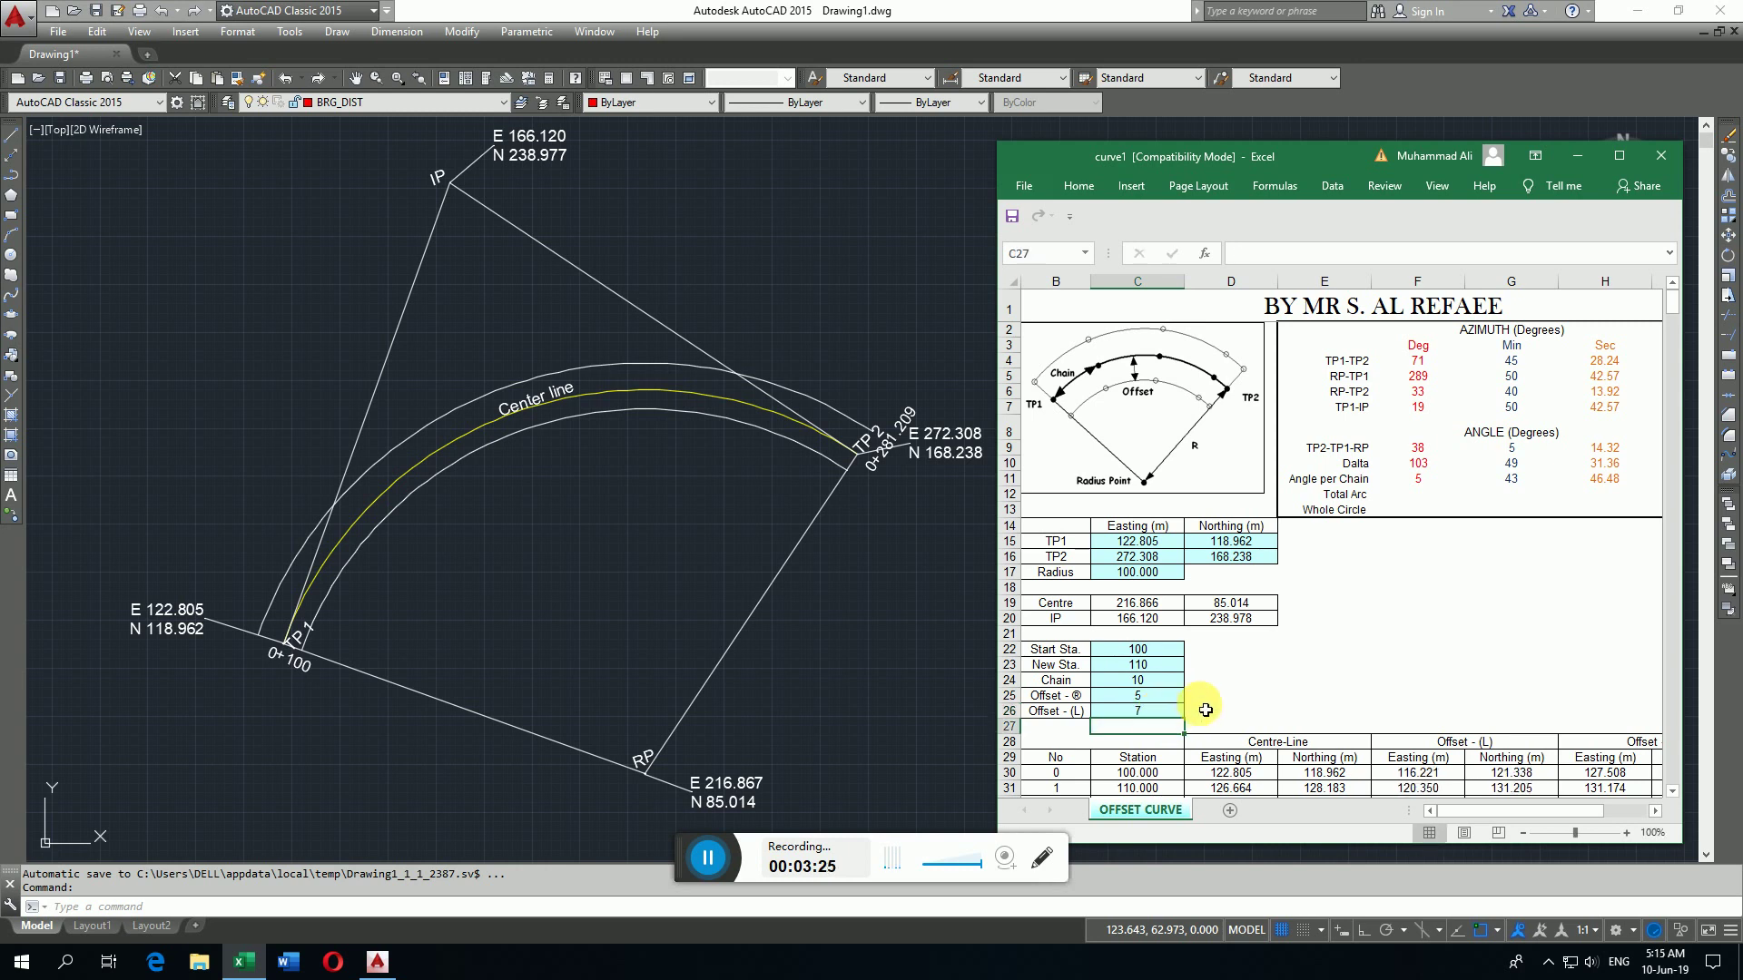
scroll(1240, 669, "down", 4)
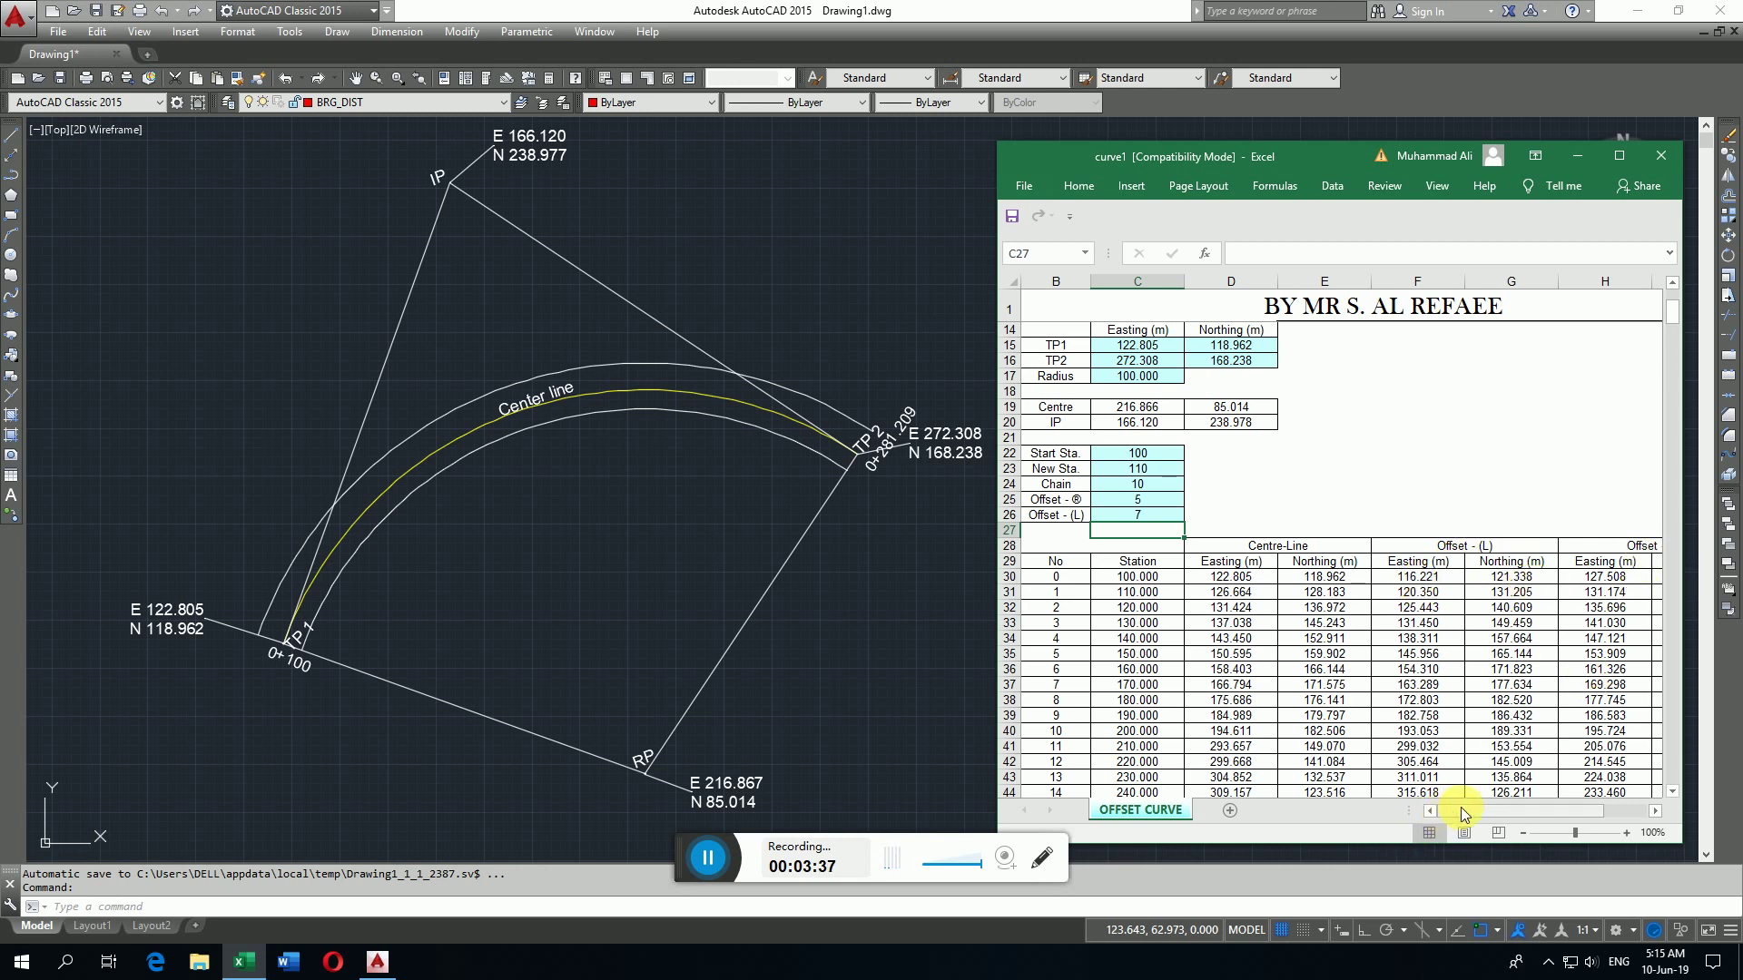
left_click_drag(1462, 808, 1382, 798)
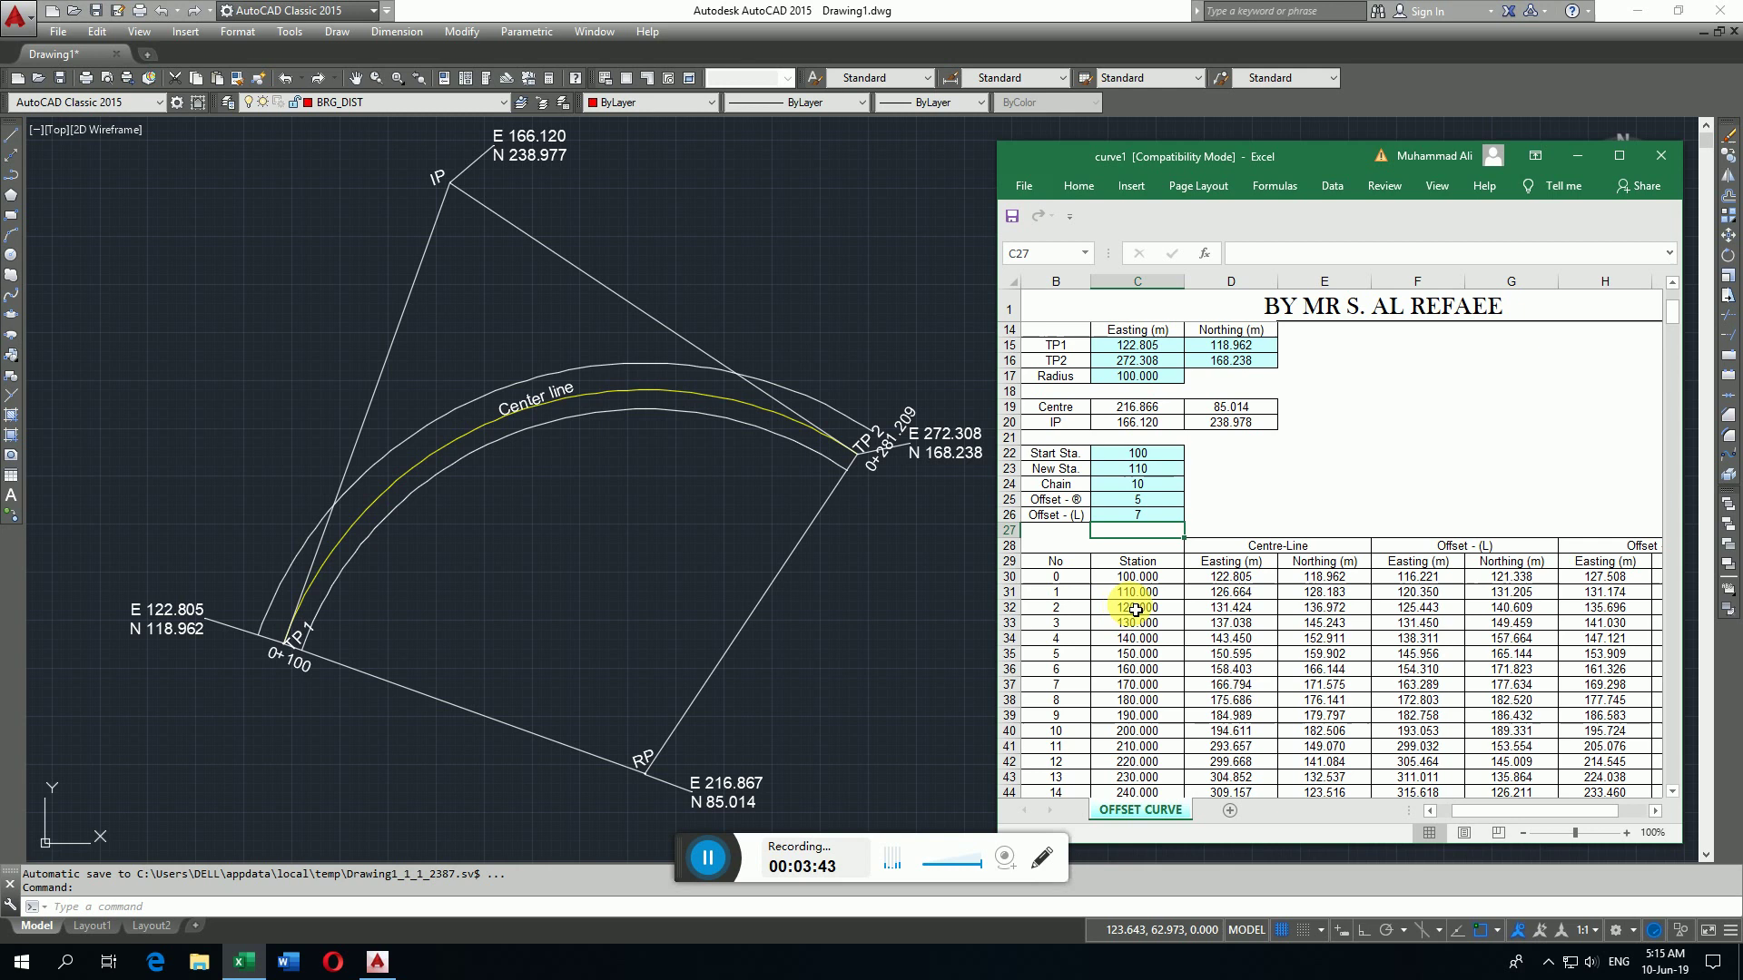
scroll(1146, 690, "down", 2)
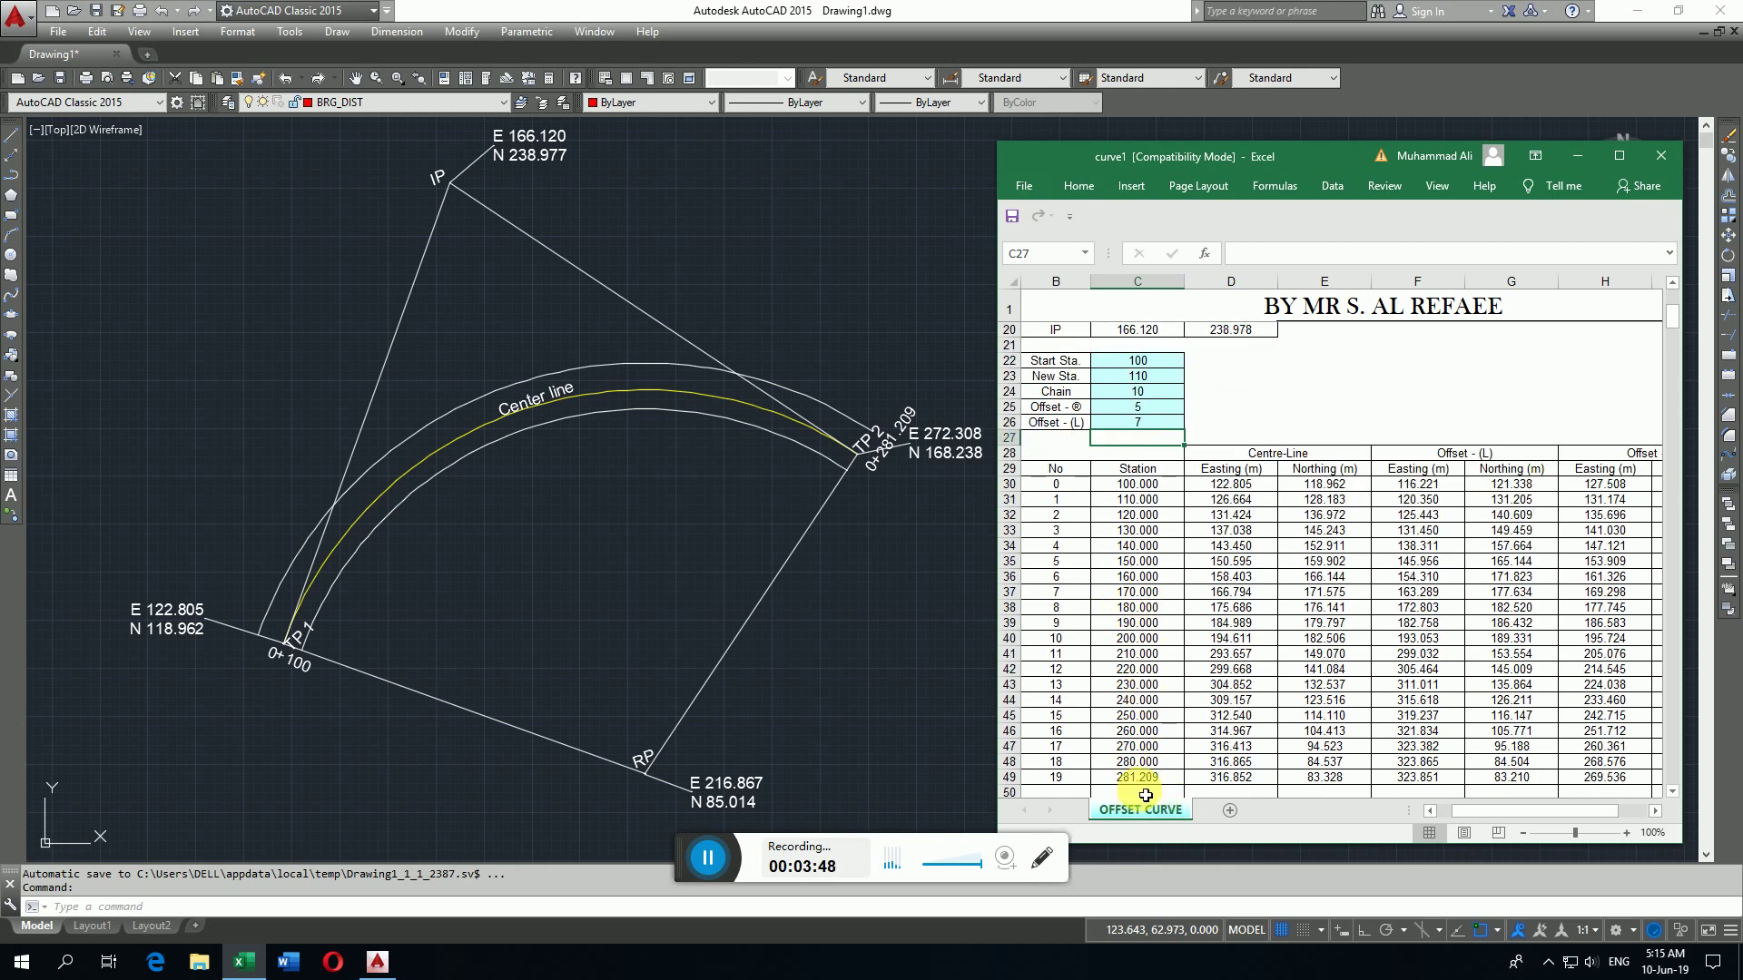
scroll(1430, 546, "up", 2)
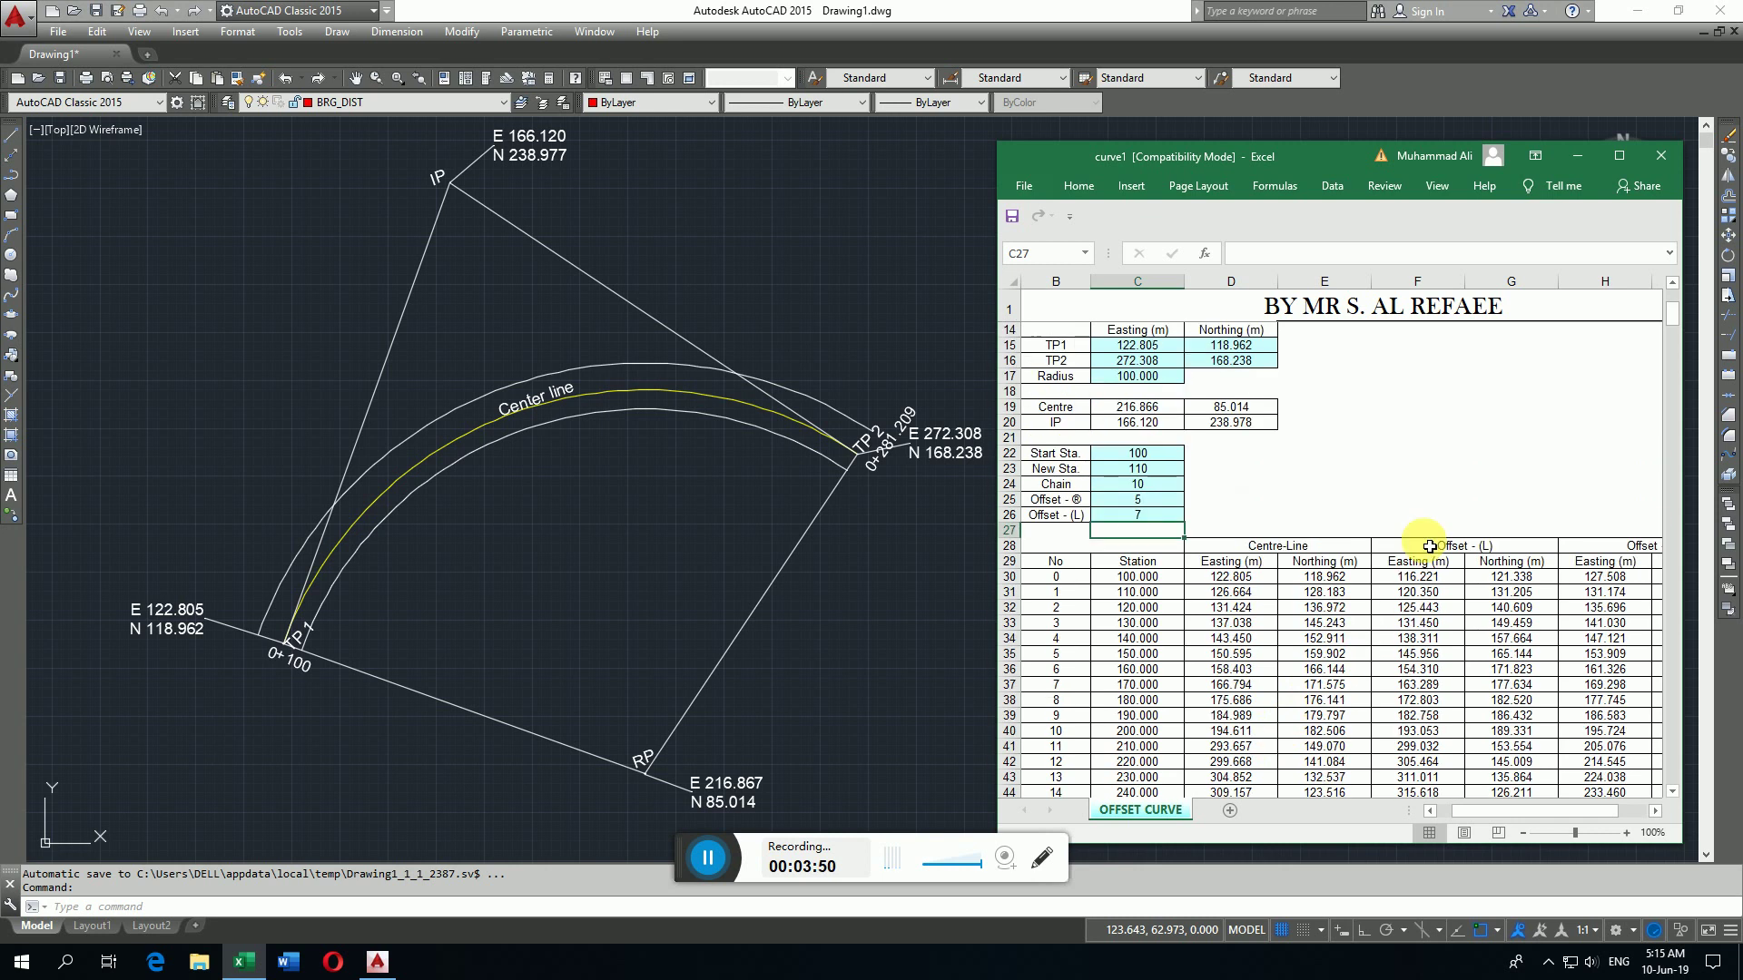
scroll(1429, 547, "up", 3)
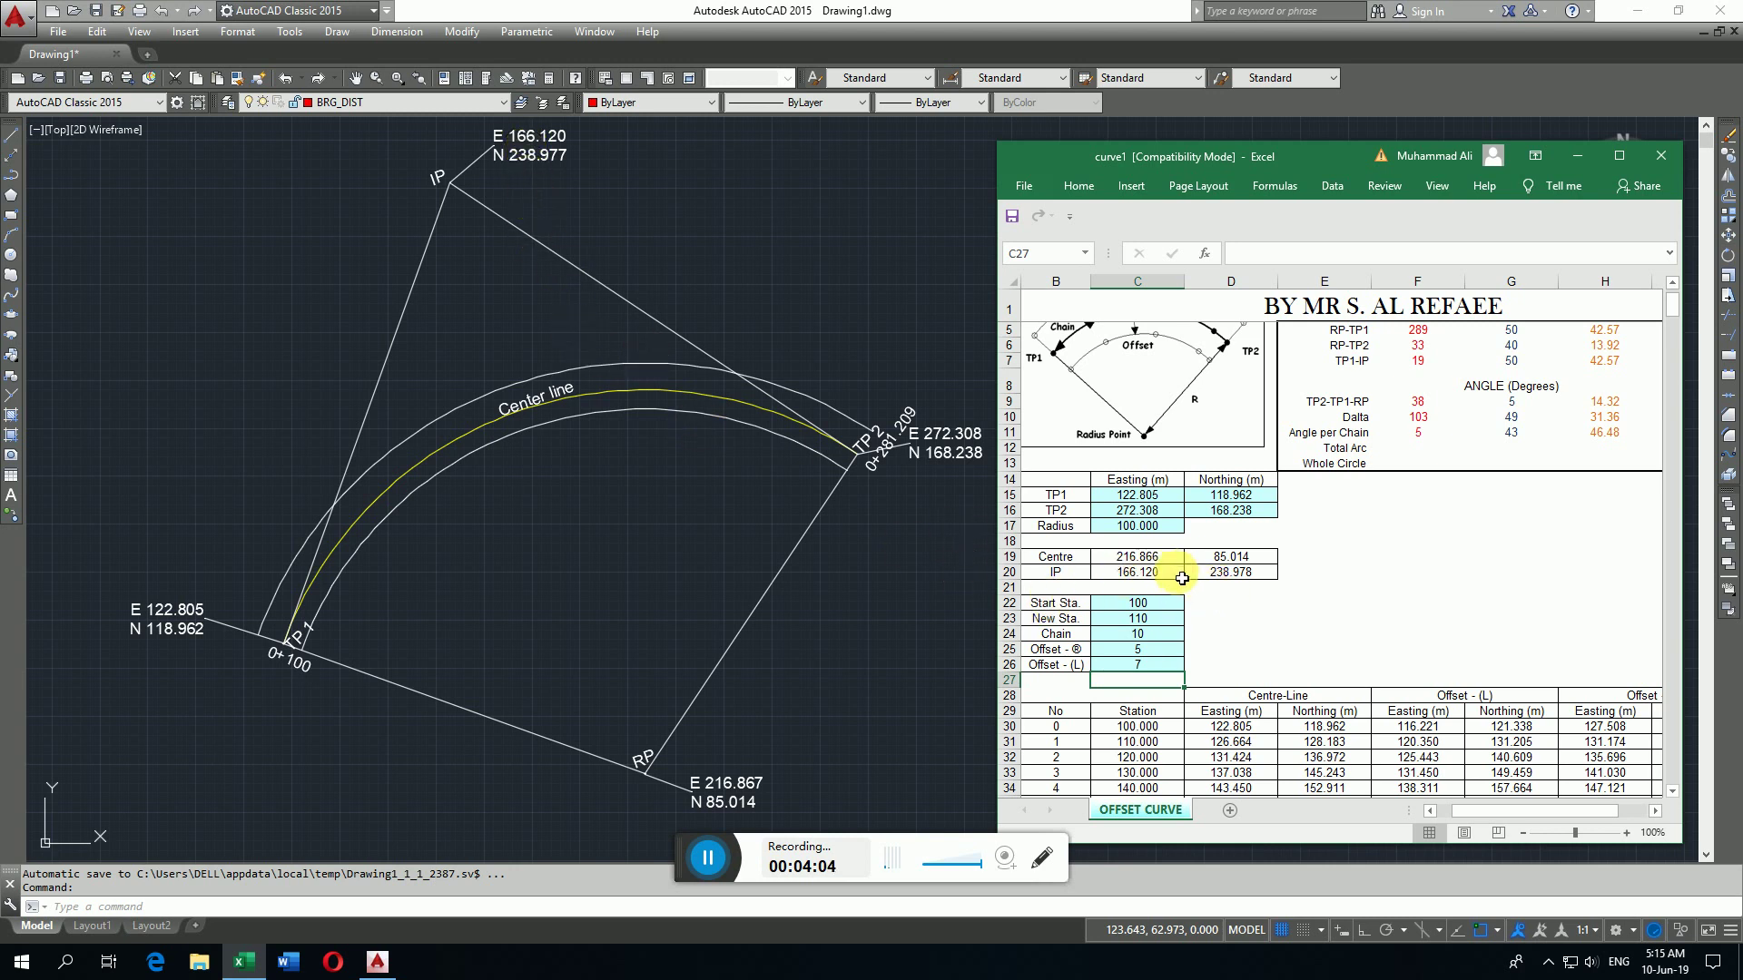
scroll(1192, 585, "down", 2)
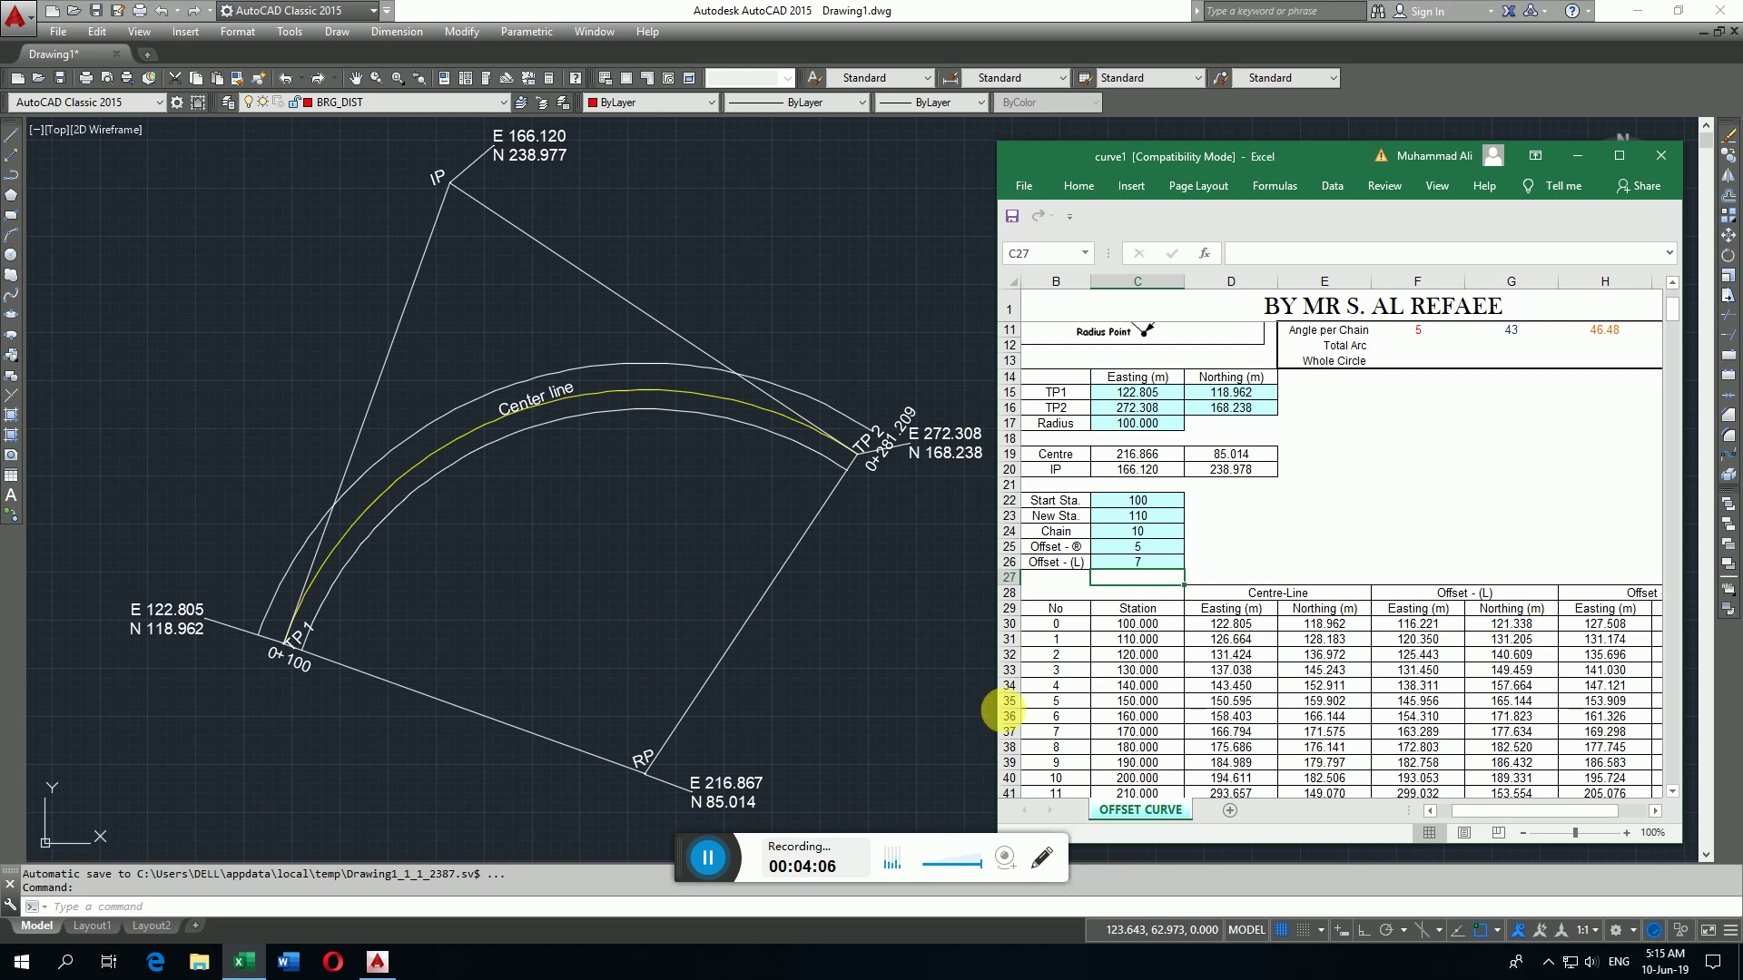